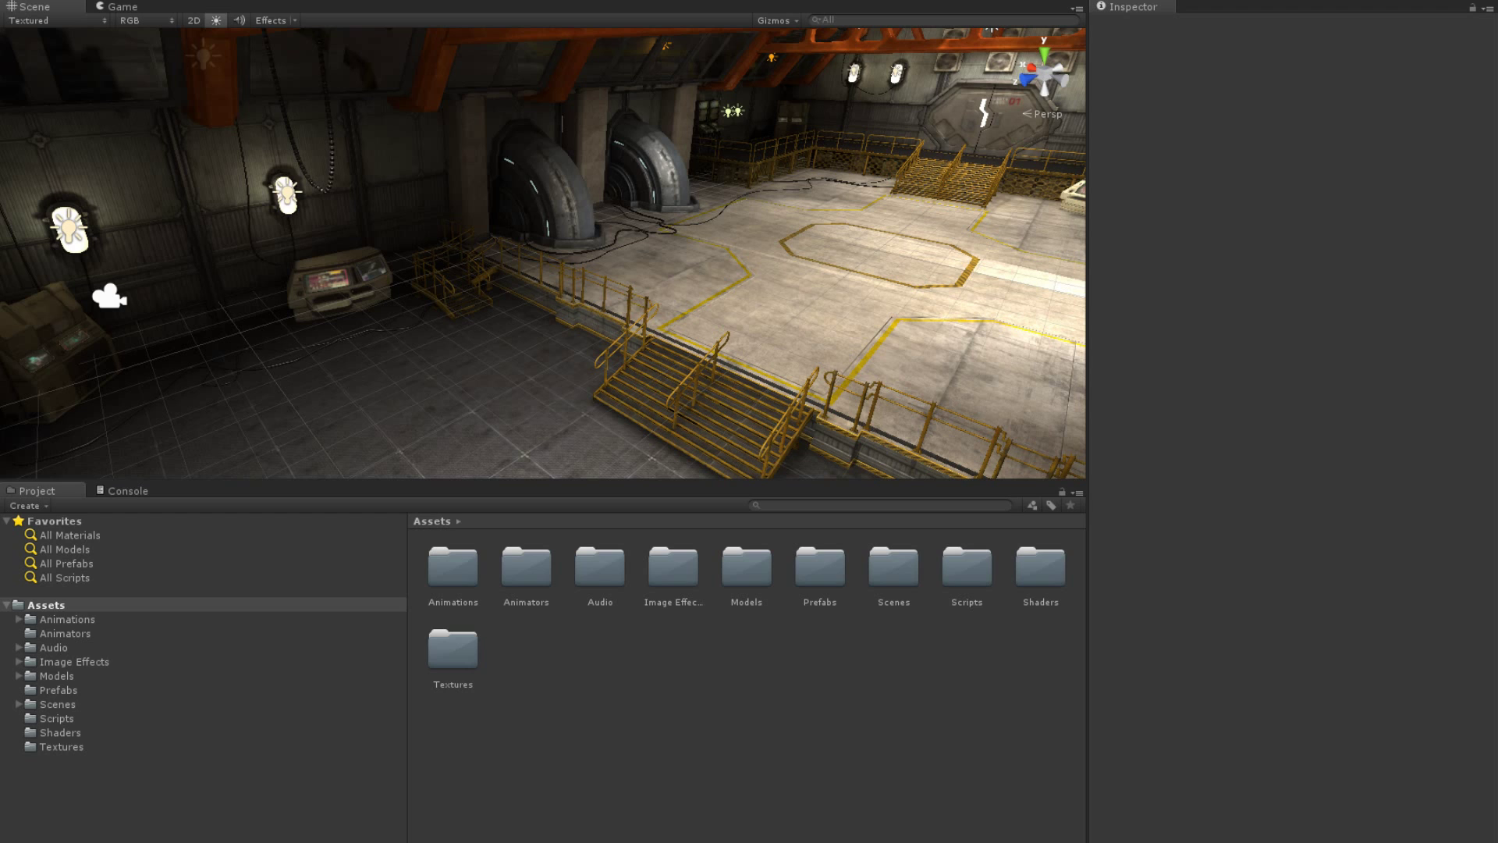
Step: Select camera_001 in the hangar scene to show its transform, camera settings and preview
left_click(109, 296)
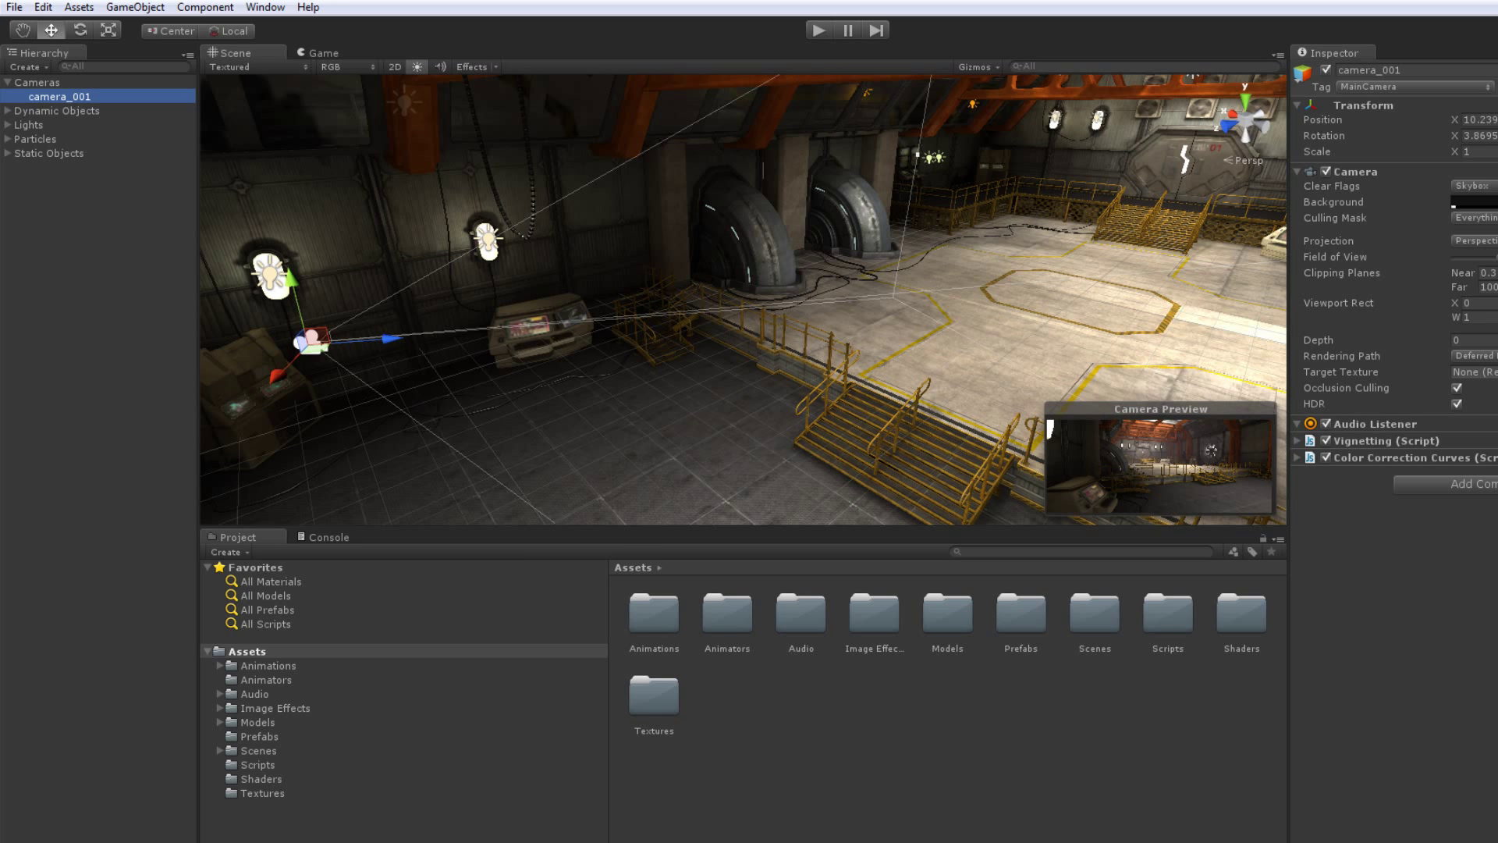
Step: Dock the Animation window in the bottom panel beside Console and bring up its new-clip option
left_click(265, 7)
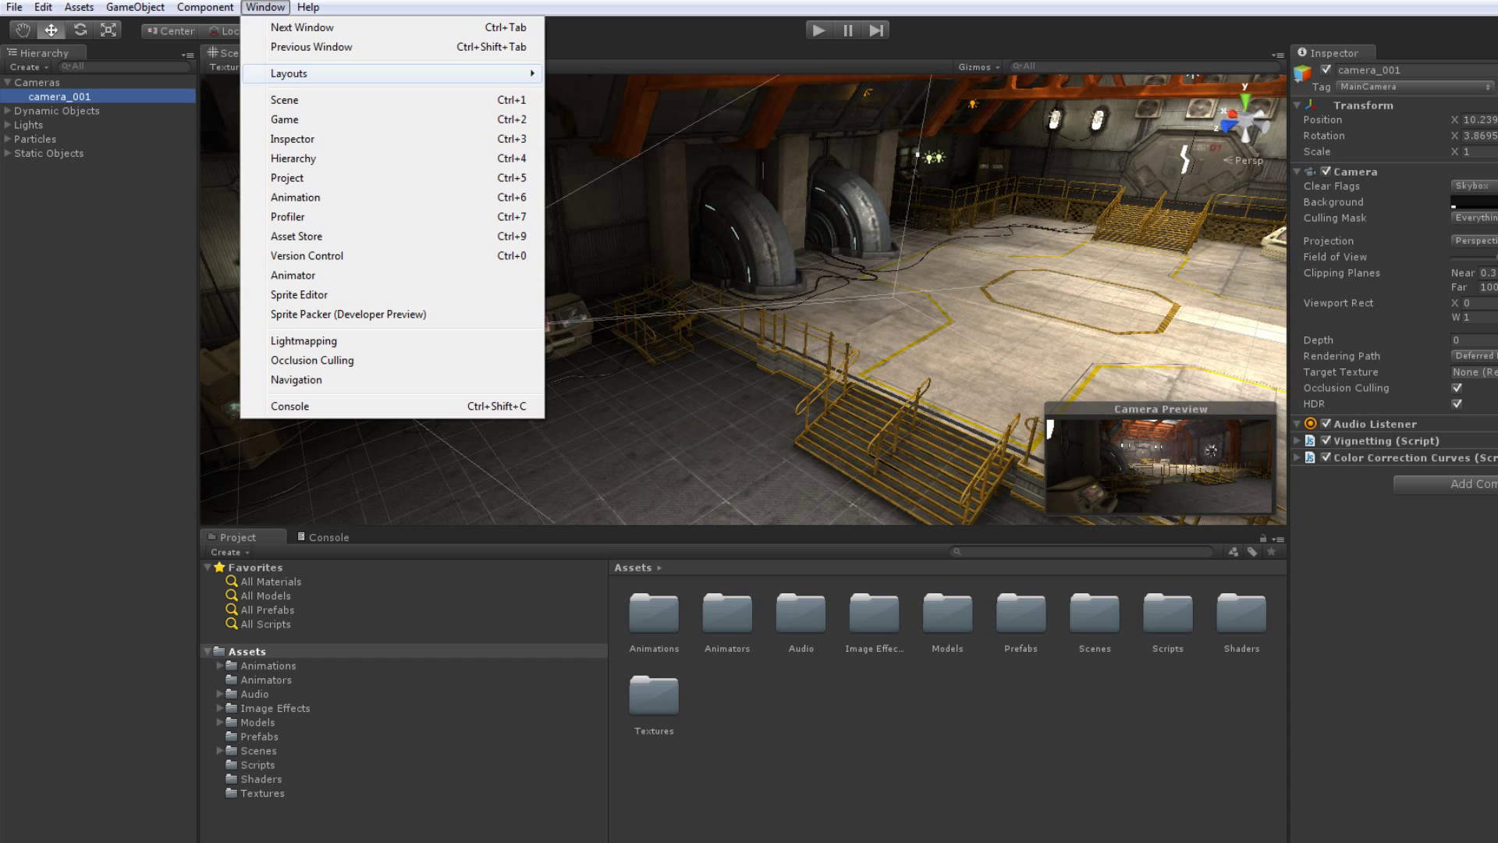
left_click(295, 197)
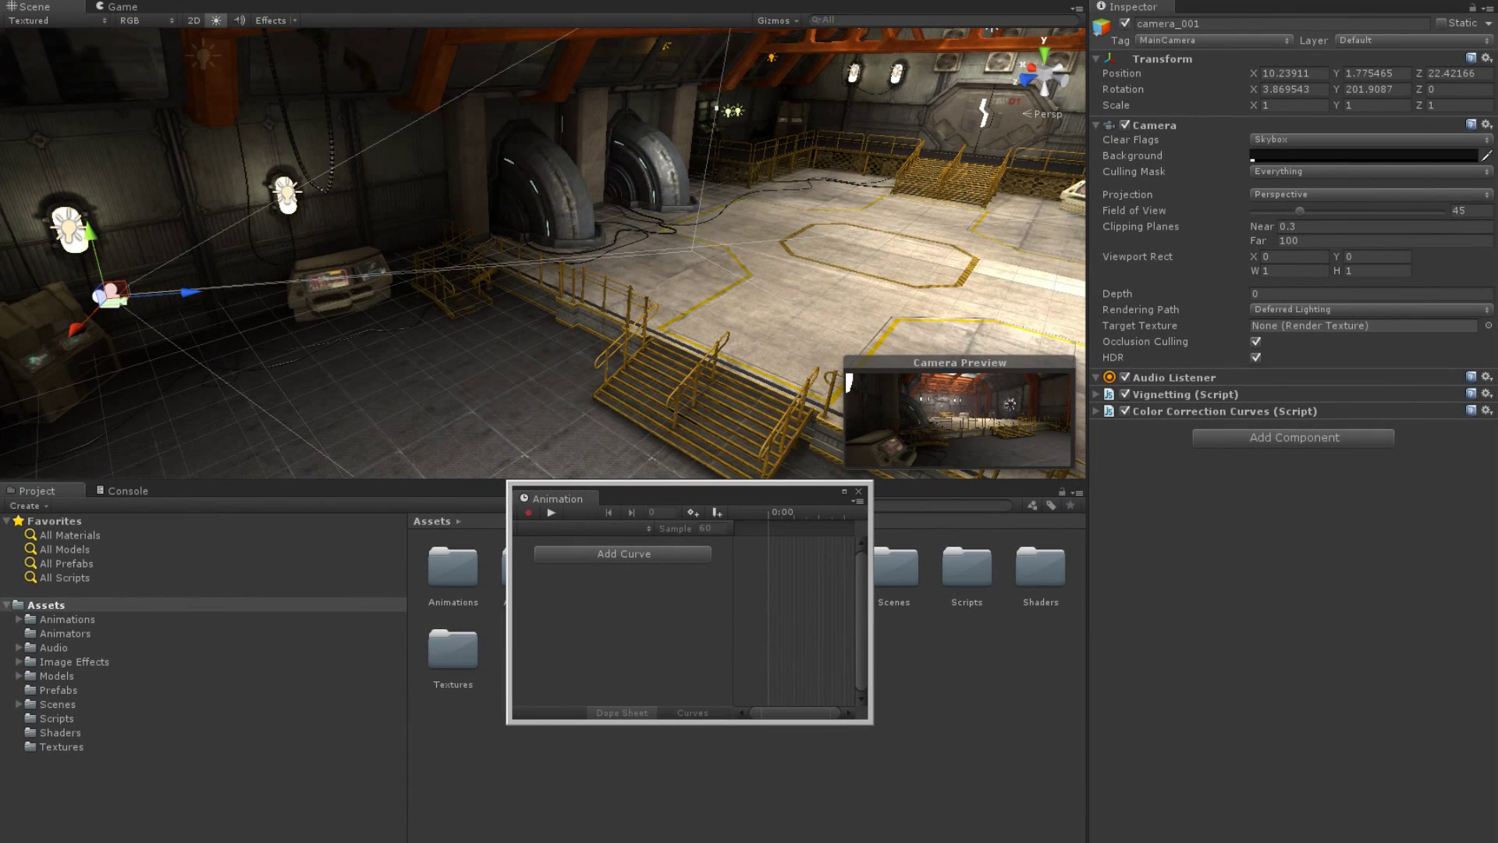
left_click_drag(557, 498, 221, 491)
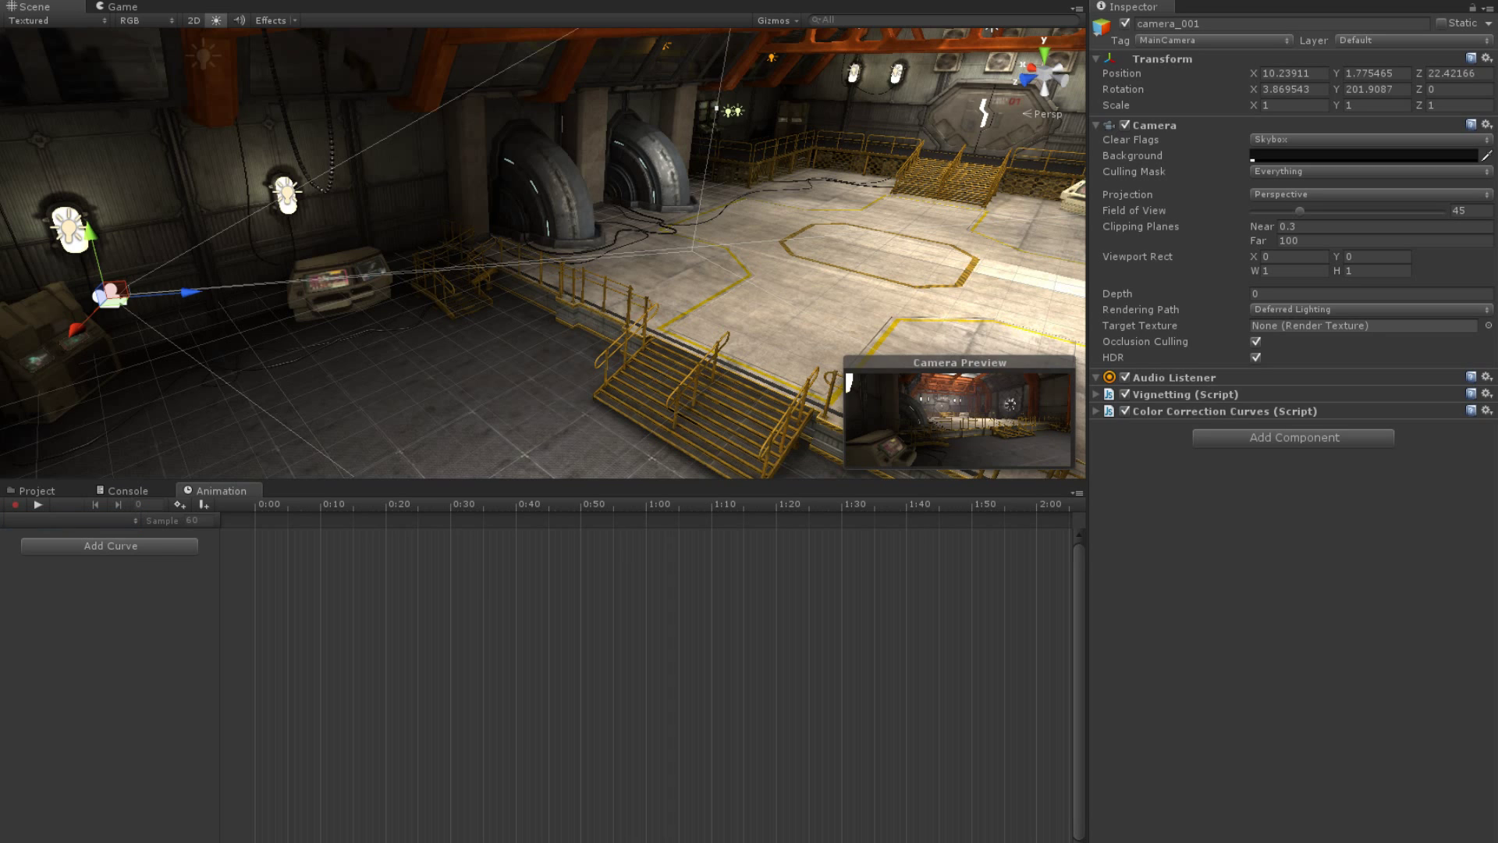
left_click(71, 521)
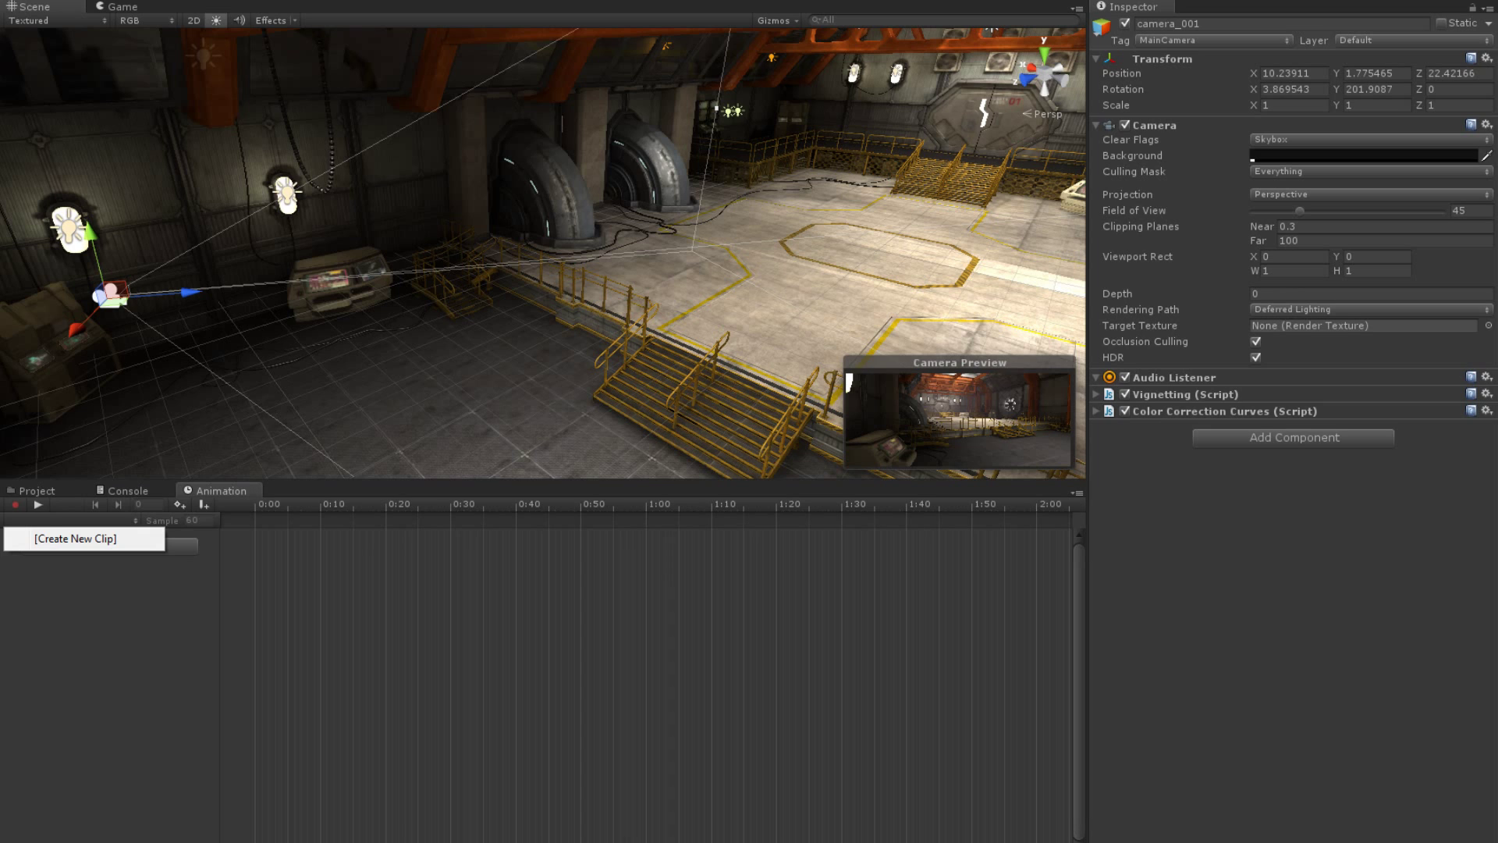
Step: Create a new animation clip named CameraFlyThrough in the Animations folder
left_click(76, 539)
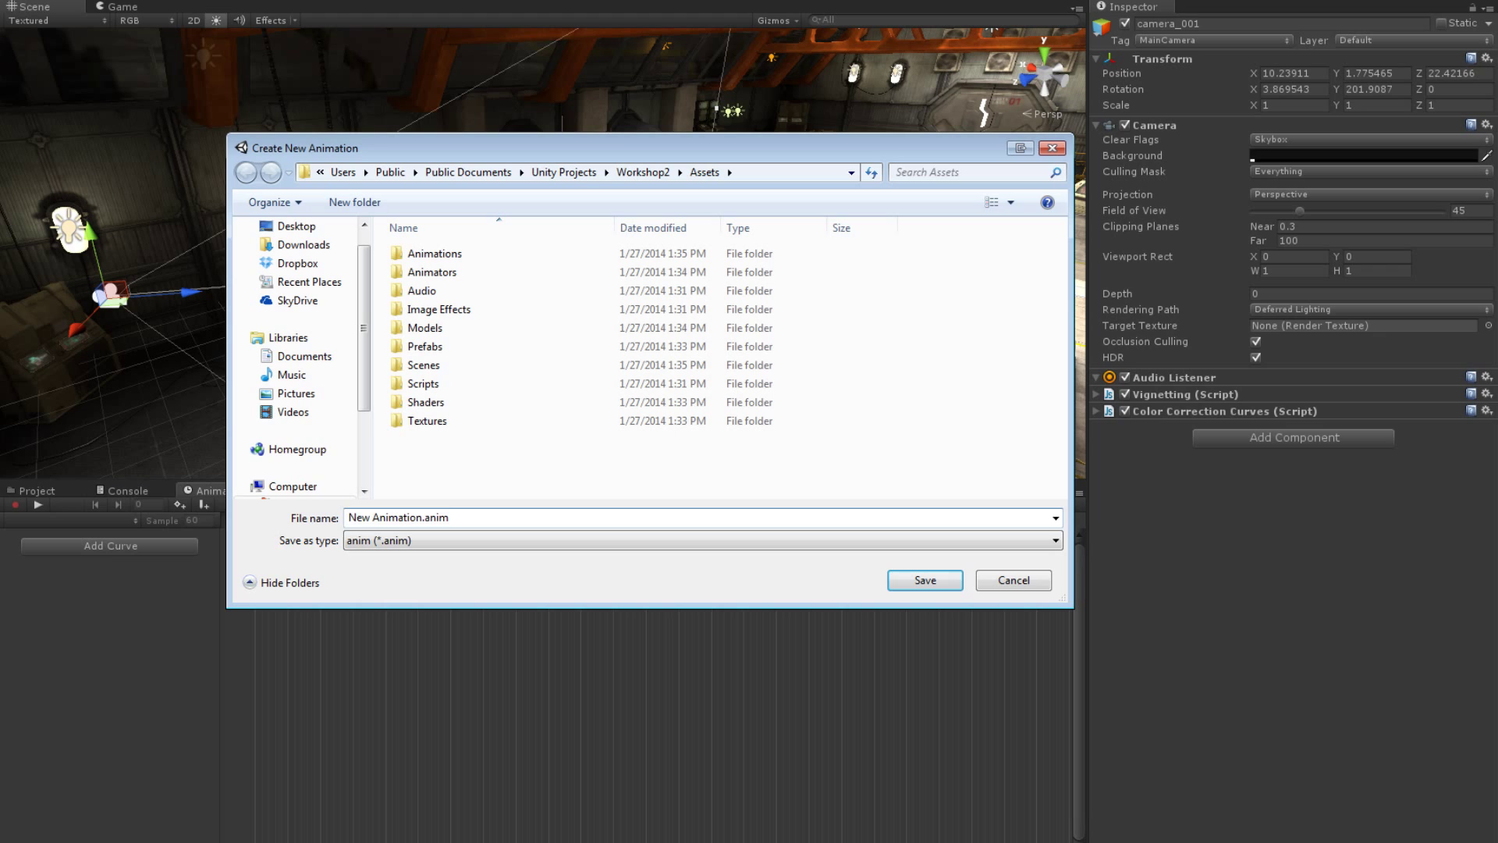
type("Camera")
type("FlyThrough")
double_click(435, 253)
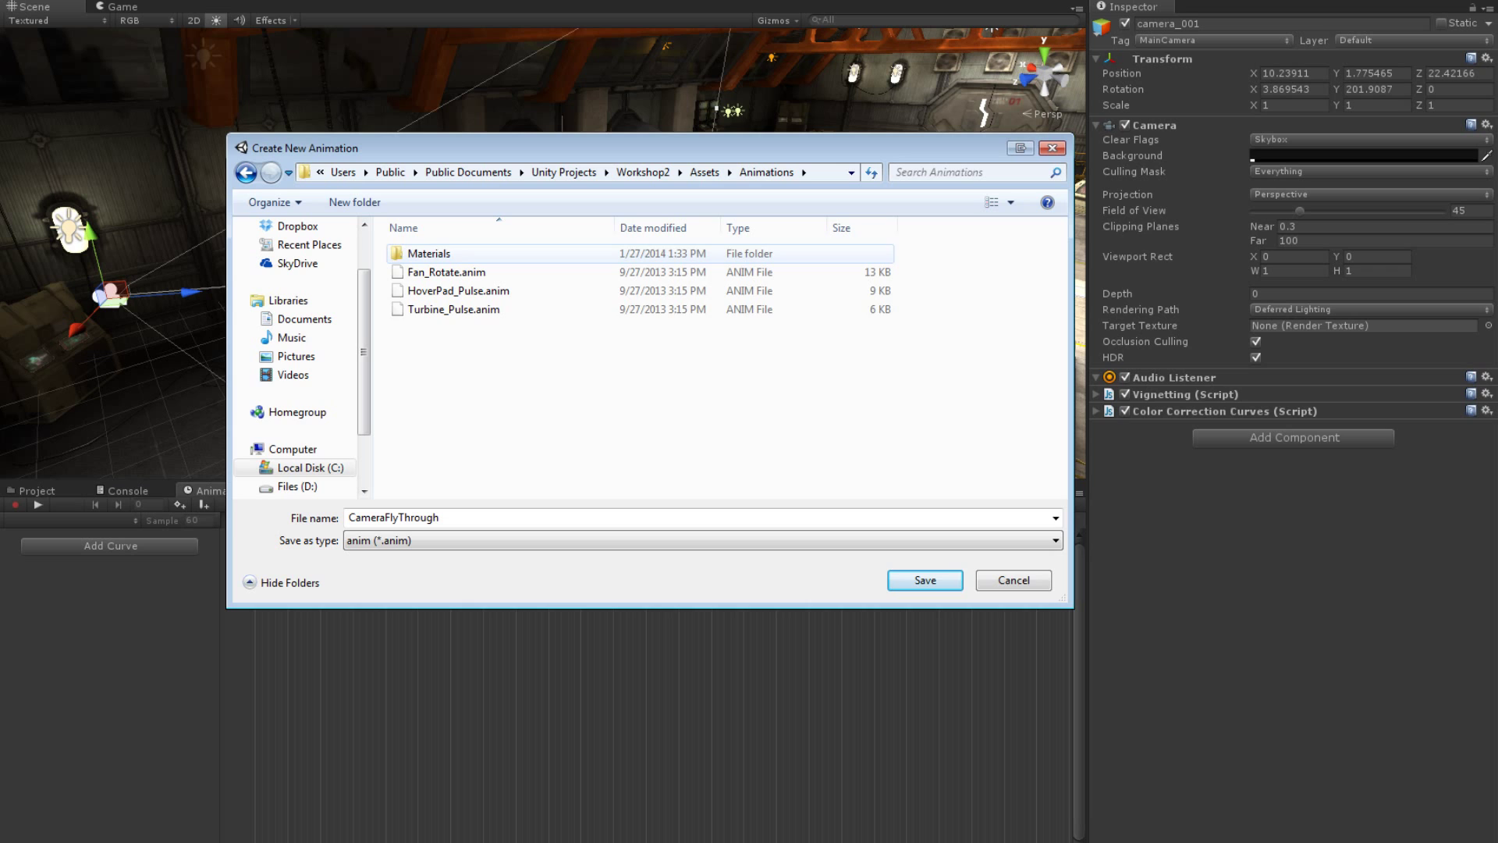
key("Return")
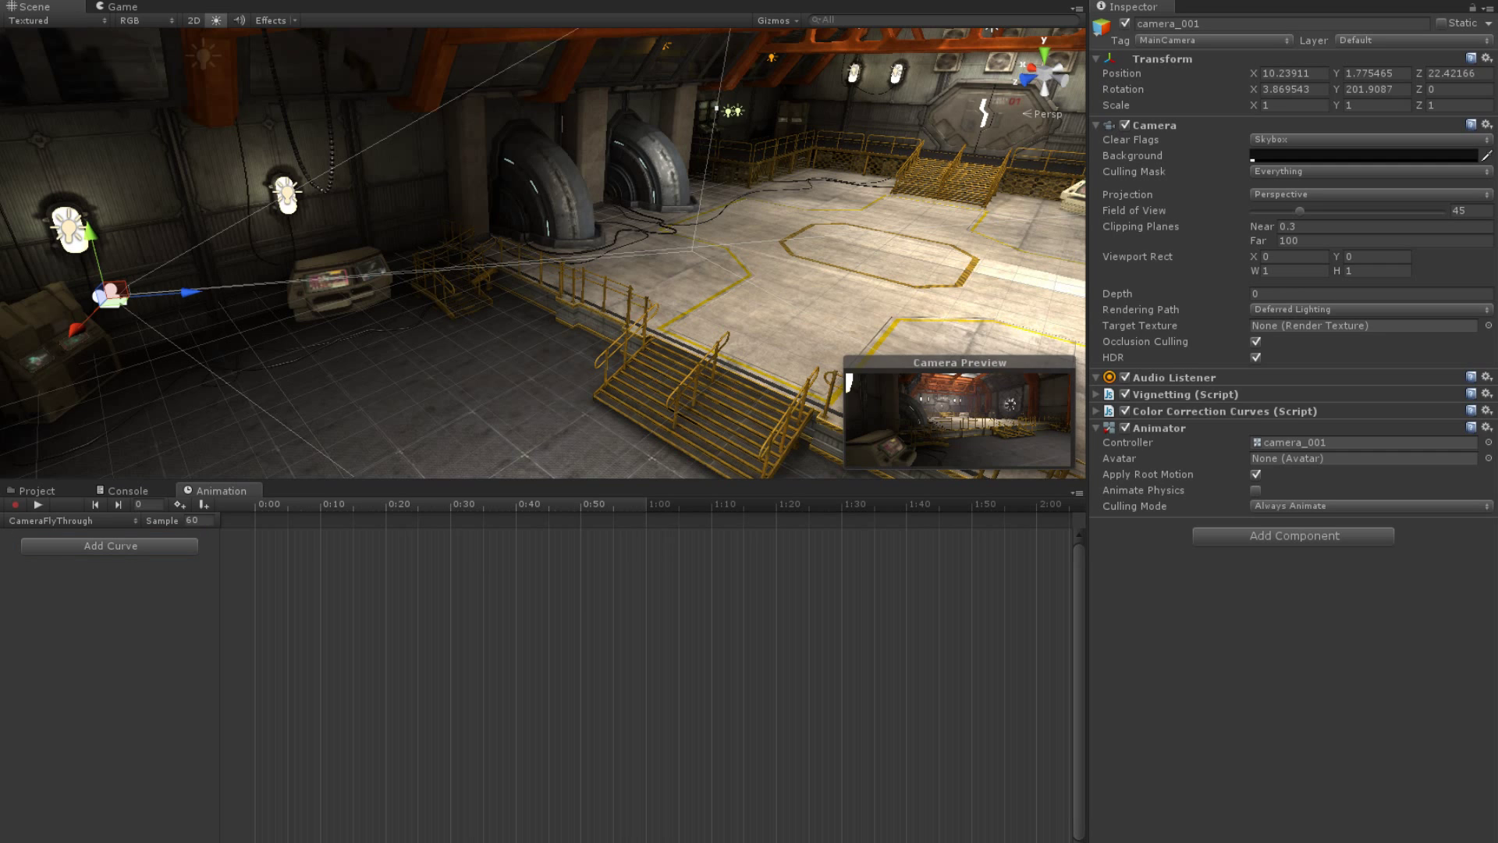
Step: Turn on recording and add Transform Position and Rotation curves for camera_001
left_click(16, 504)
left_click(110, 545)
left_click(208, 546)
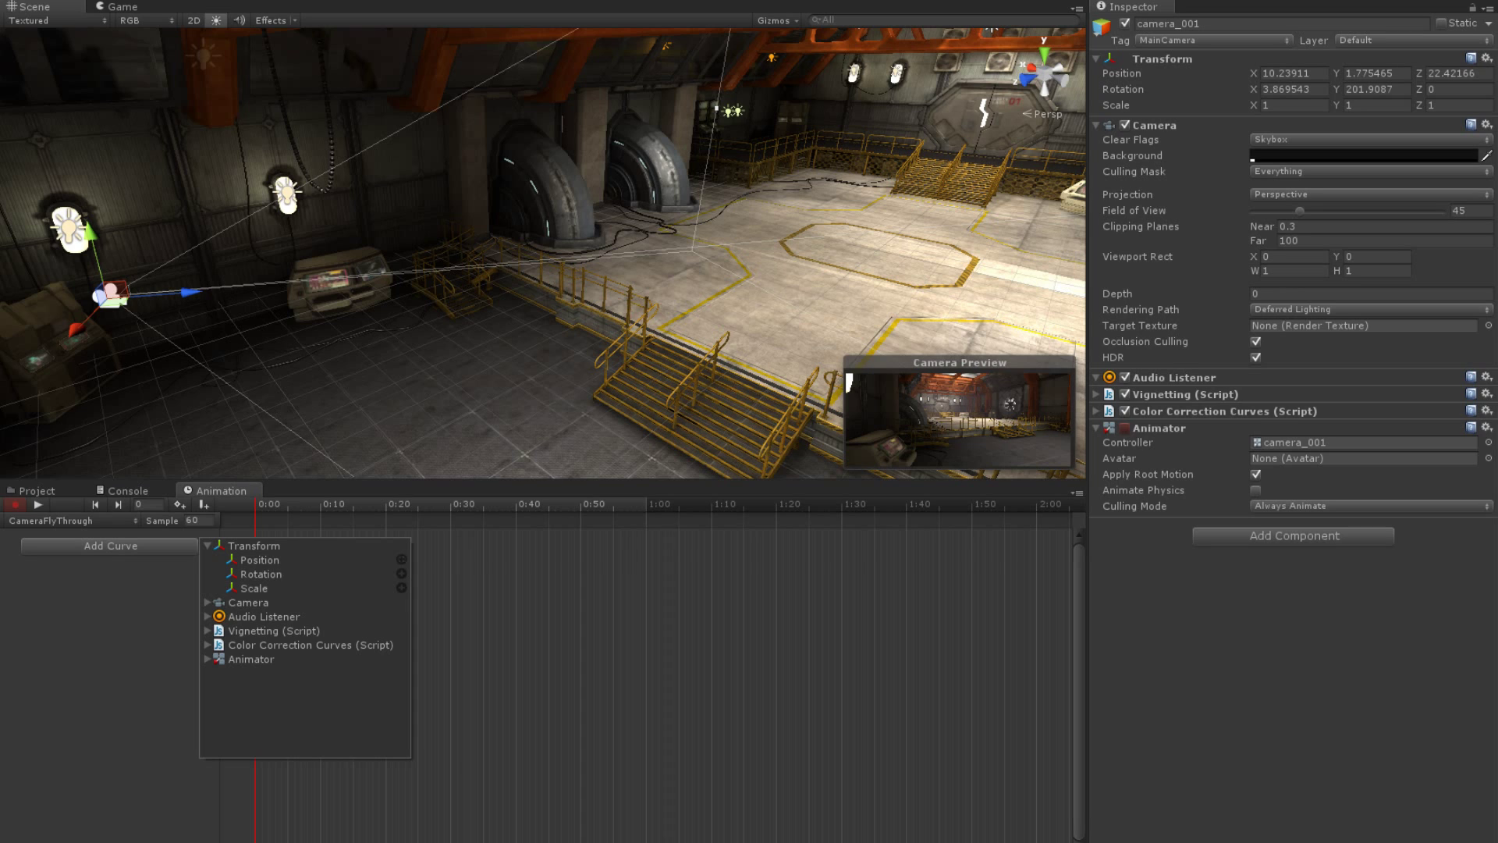
left_click(402, 560)
left_click(208, 575)
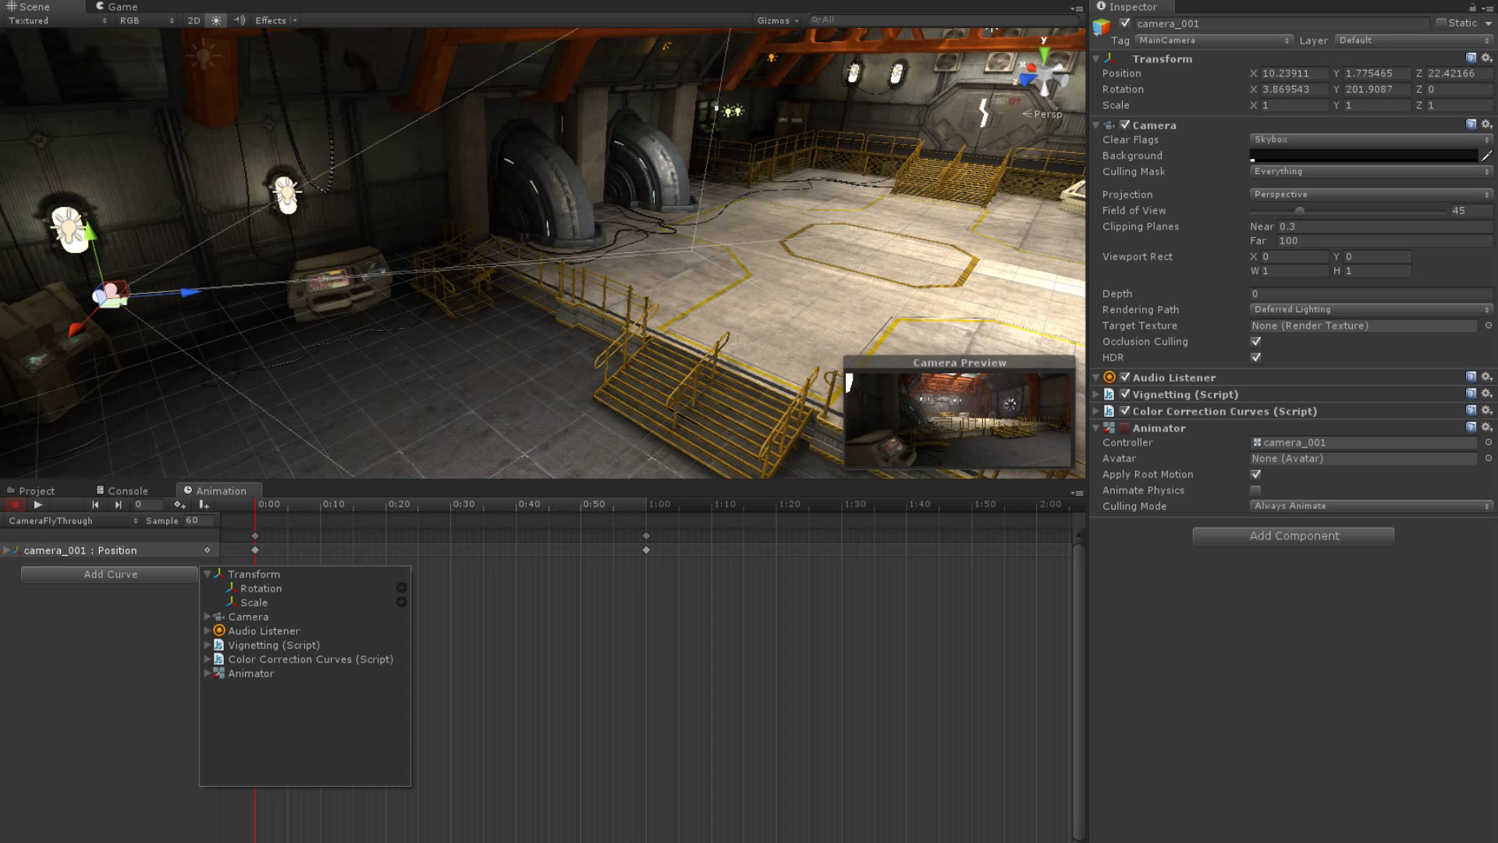
left_click(402, 587)
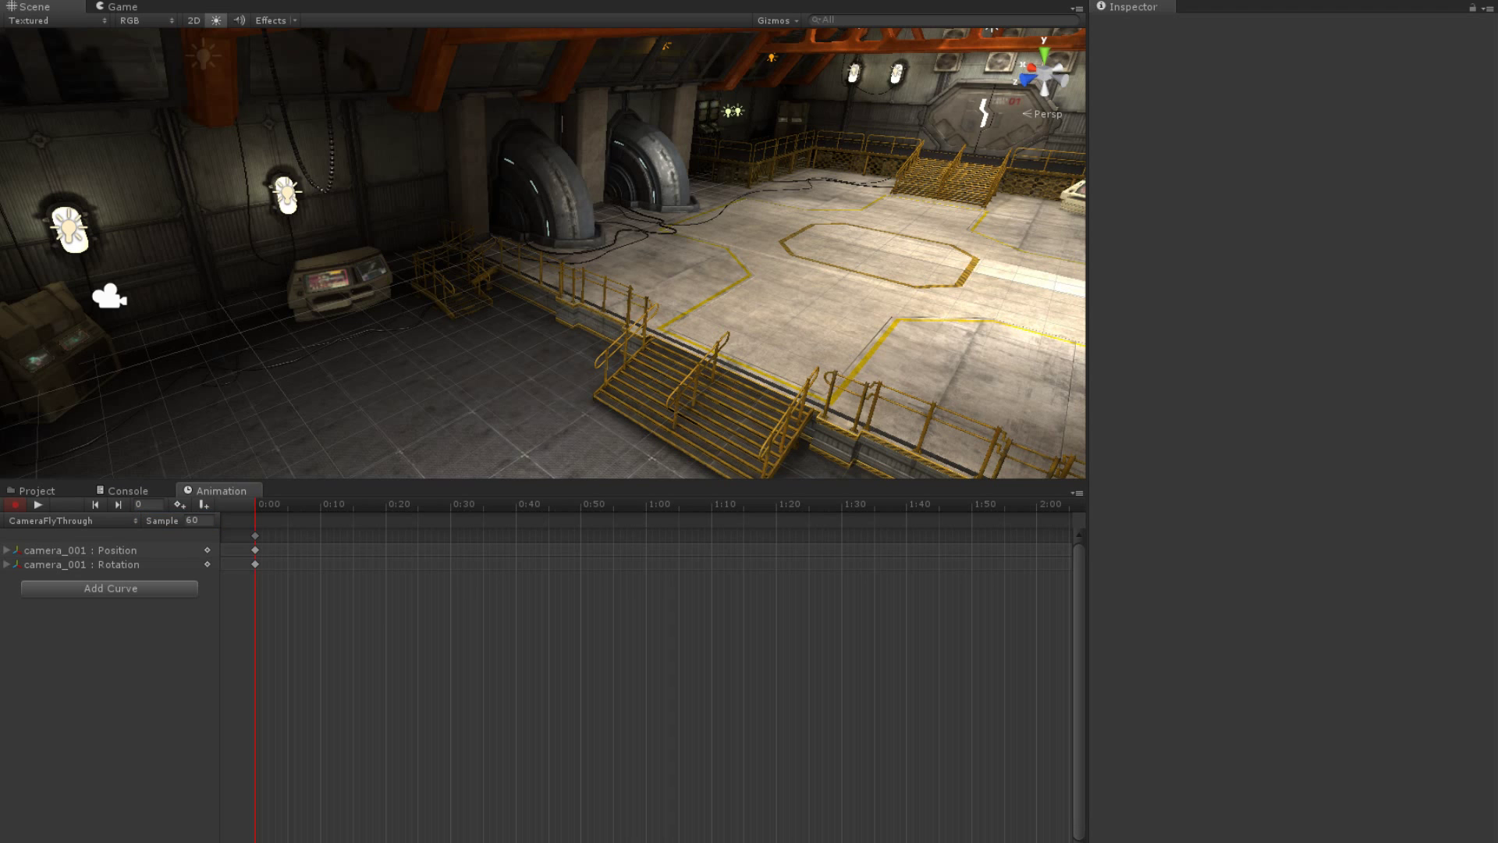
Step: Change the clip's sample rate from 60 to 6
key("BackSpace")
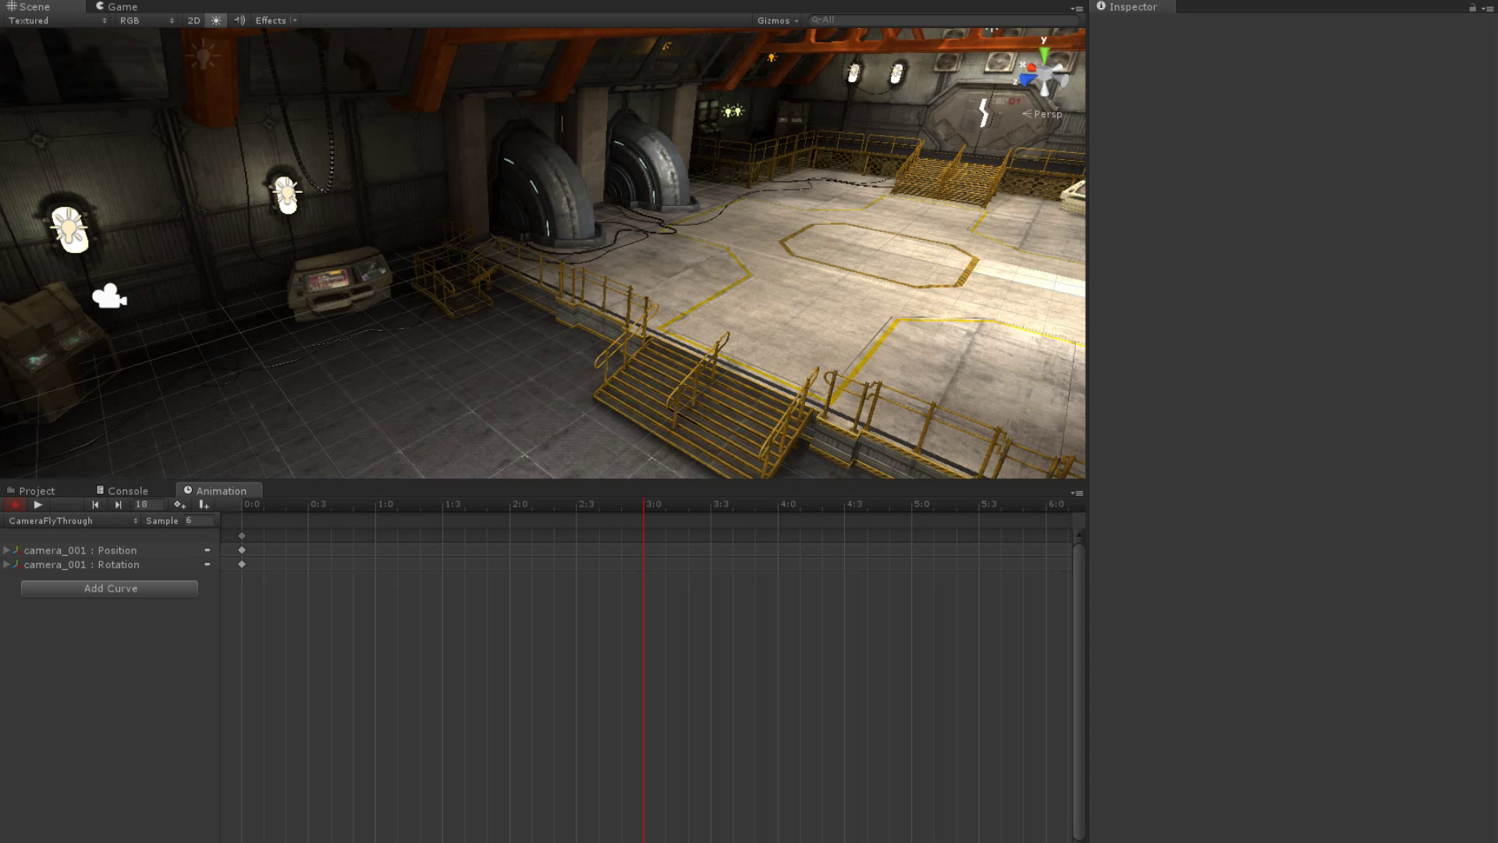
Step: Move camera_001 across the hangar floor and up toward the back right to record new keys
left_click(109, 295)
left_click_drag(109, 296, 596, 258)
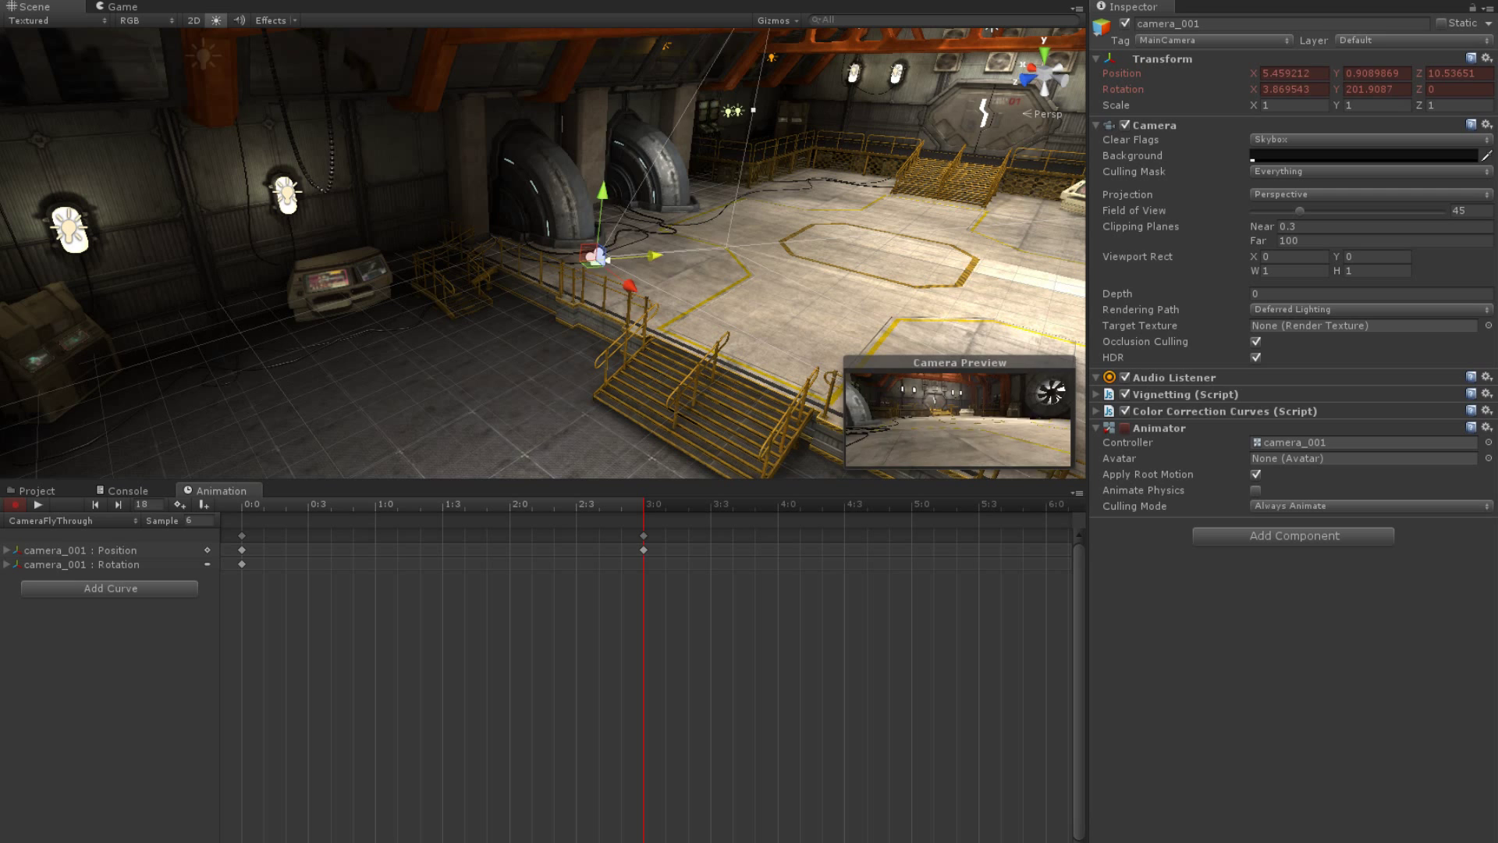
mouse_move(597, 257)
left_mouse_down()
mouse_move(742, 158)
mouse_move(813, 192)
left_mouse_up()
key("e")
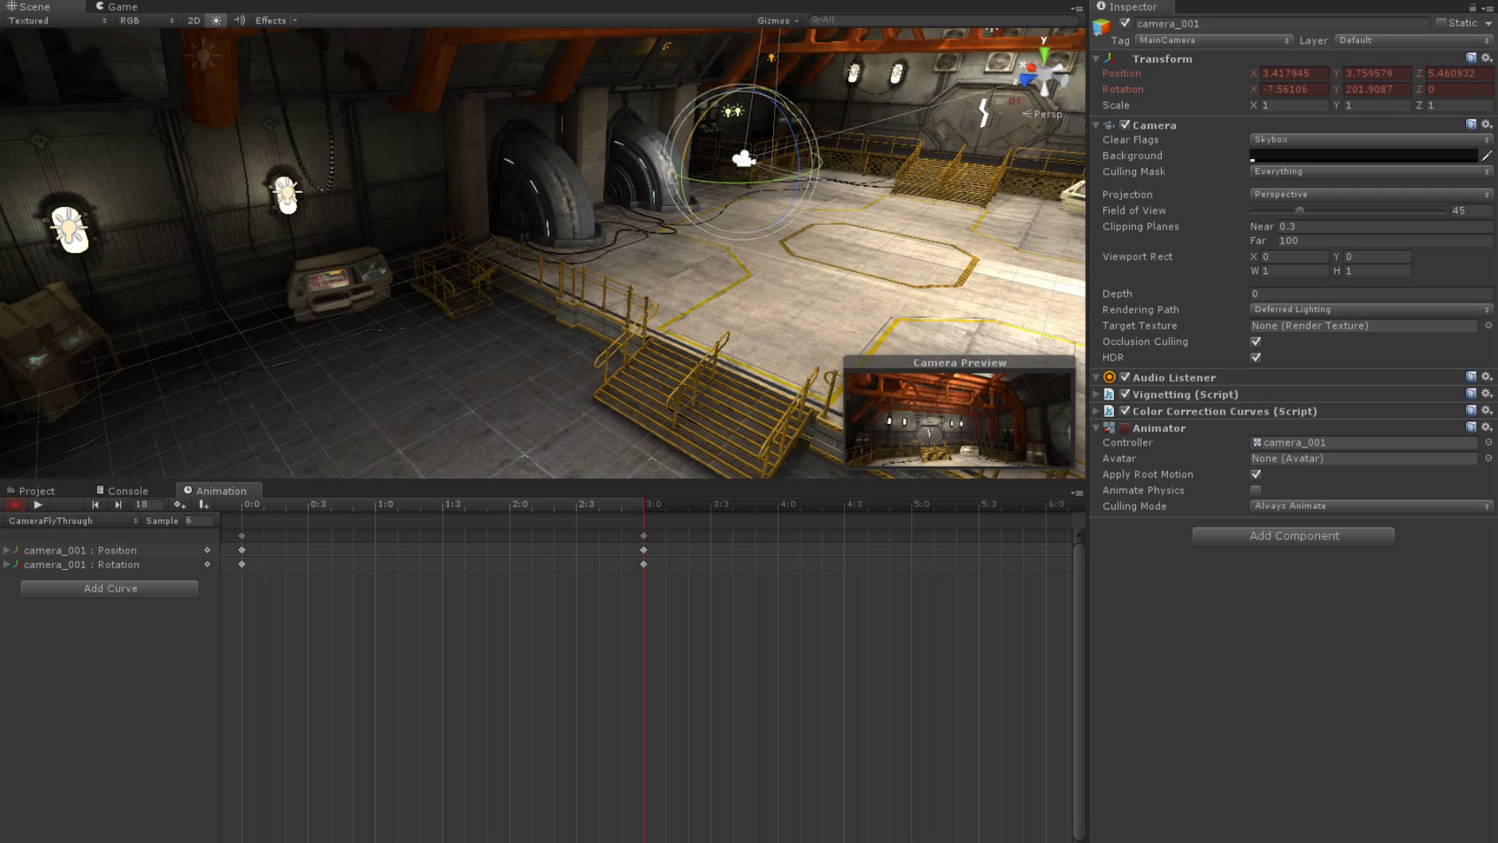
key("w")
mouse_move(743, 157)
left_mouse_down()
mouse_move(913, 118)
mouse_move(909, 131)
left_mouse_up()
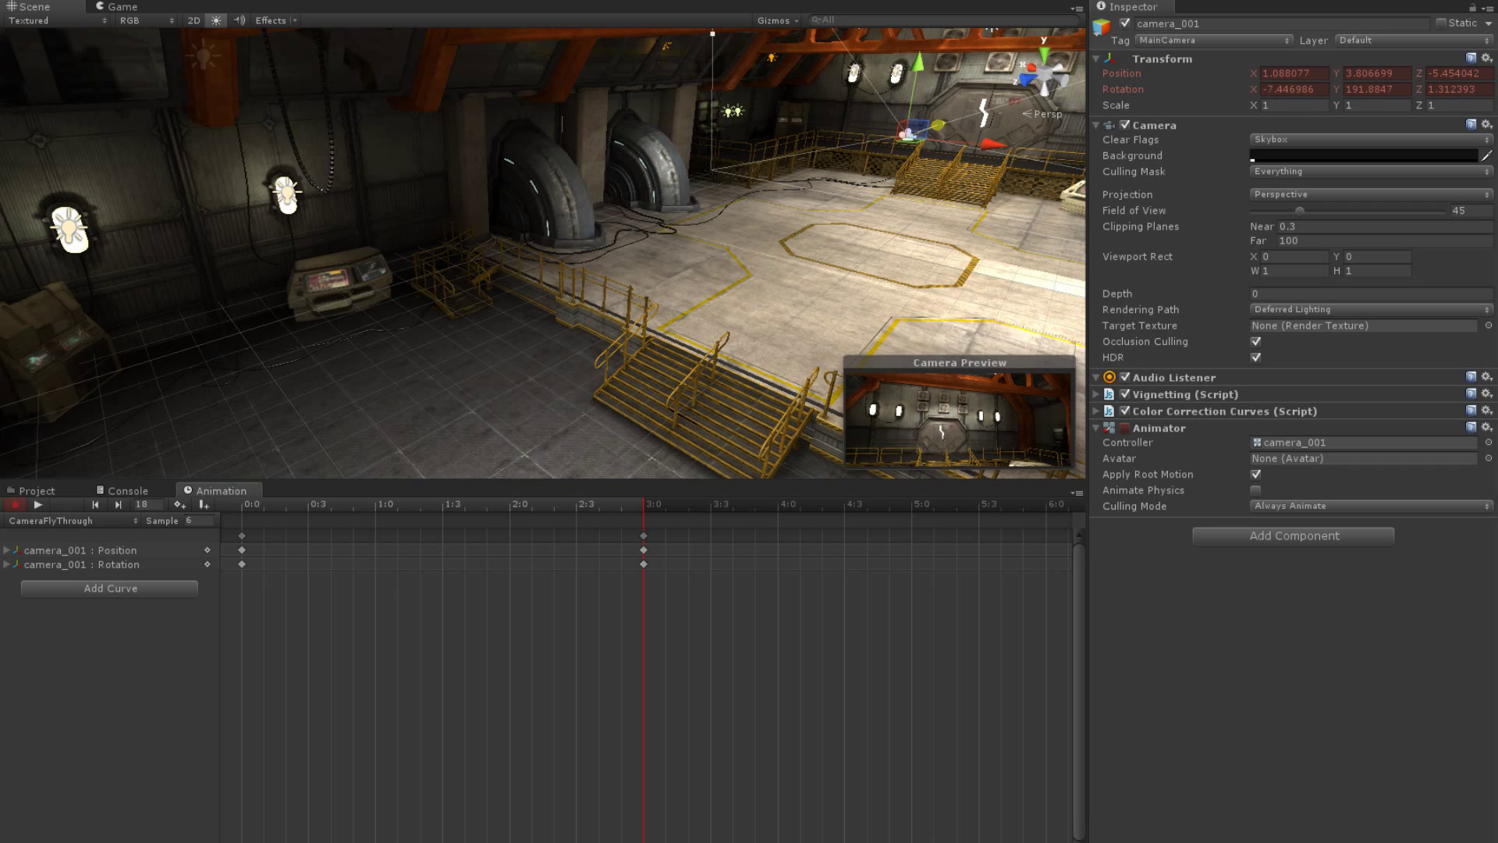
Step: At 4:0, tilt the camera down toward the floor and preview the animation
left_click(778, 504)
key("e")
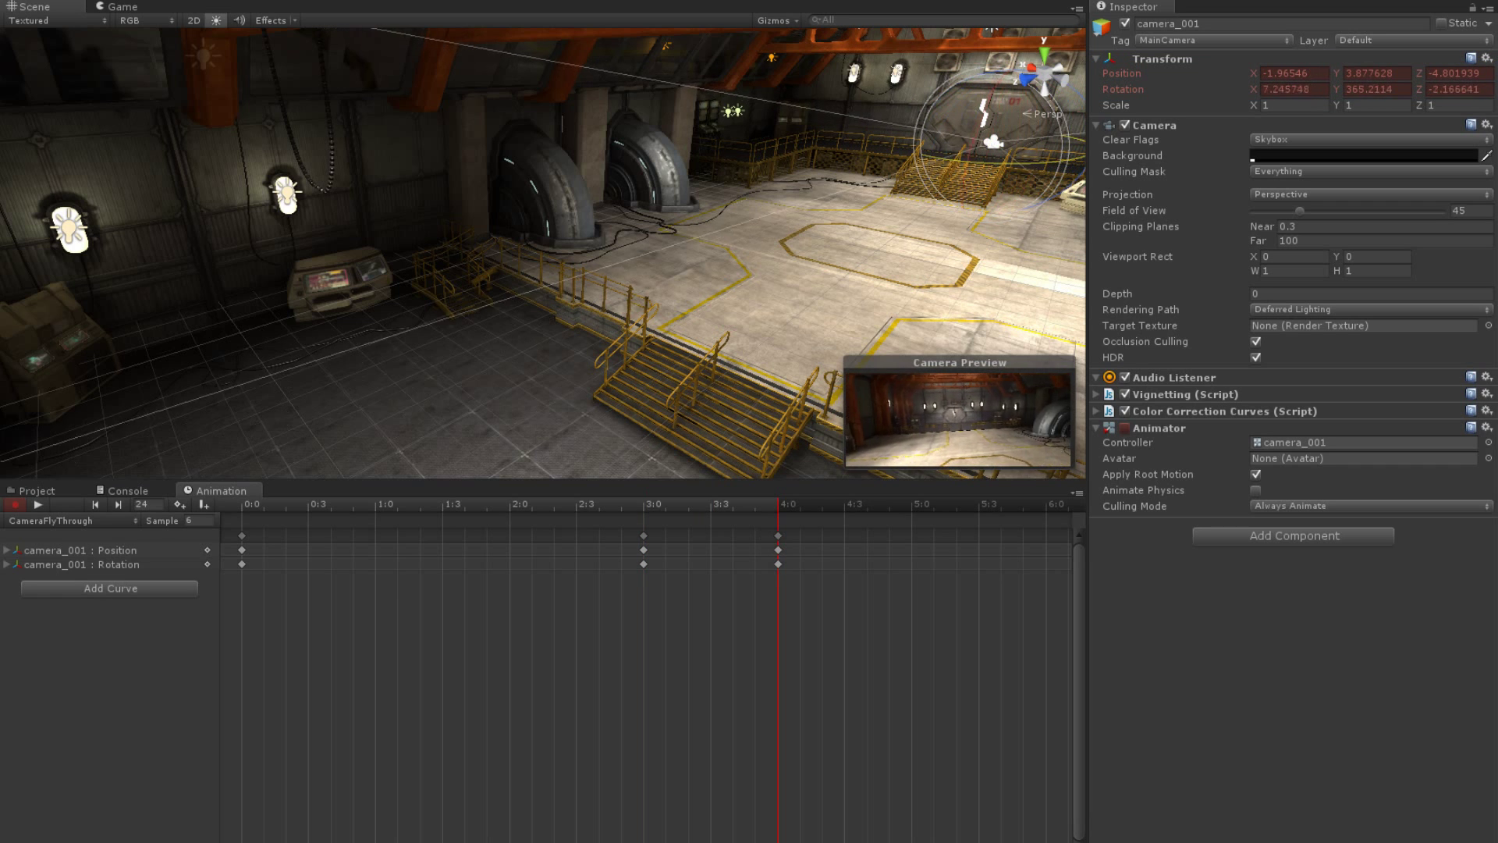
left_click_drag(1030, 187, 1031, 222)
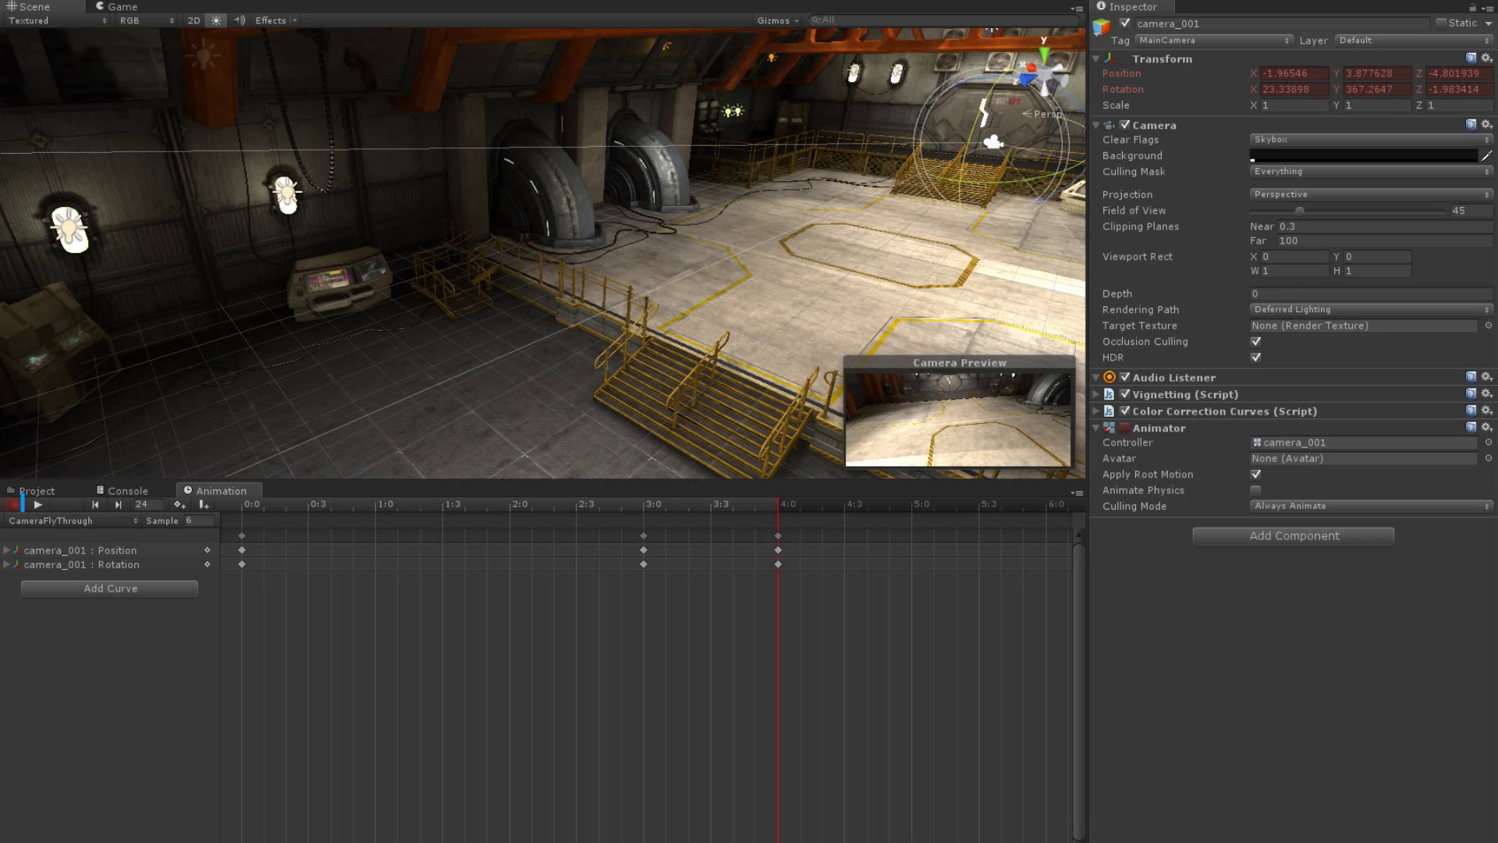
left_click(38, 503)
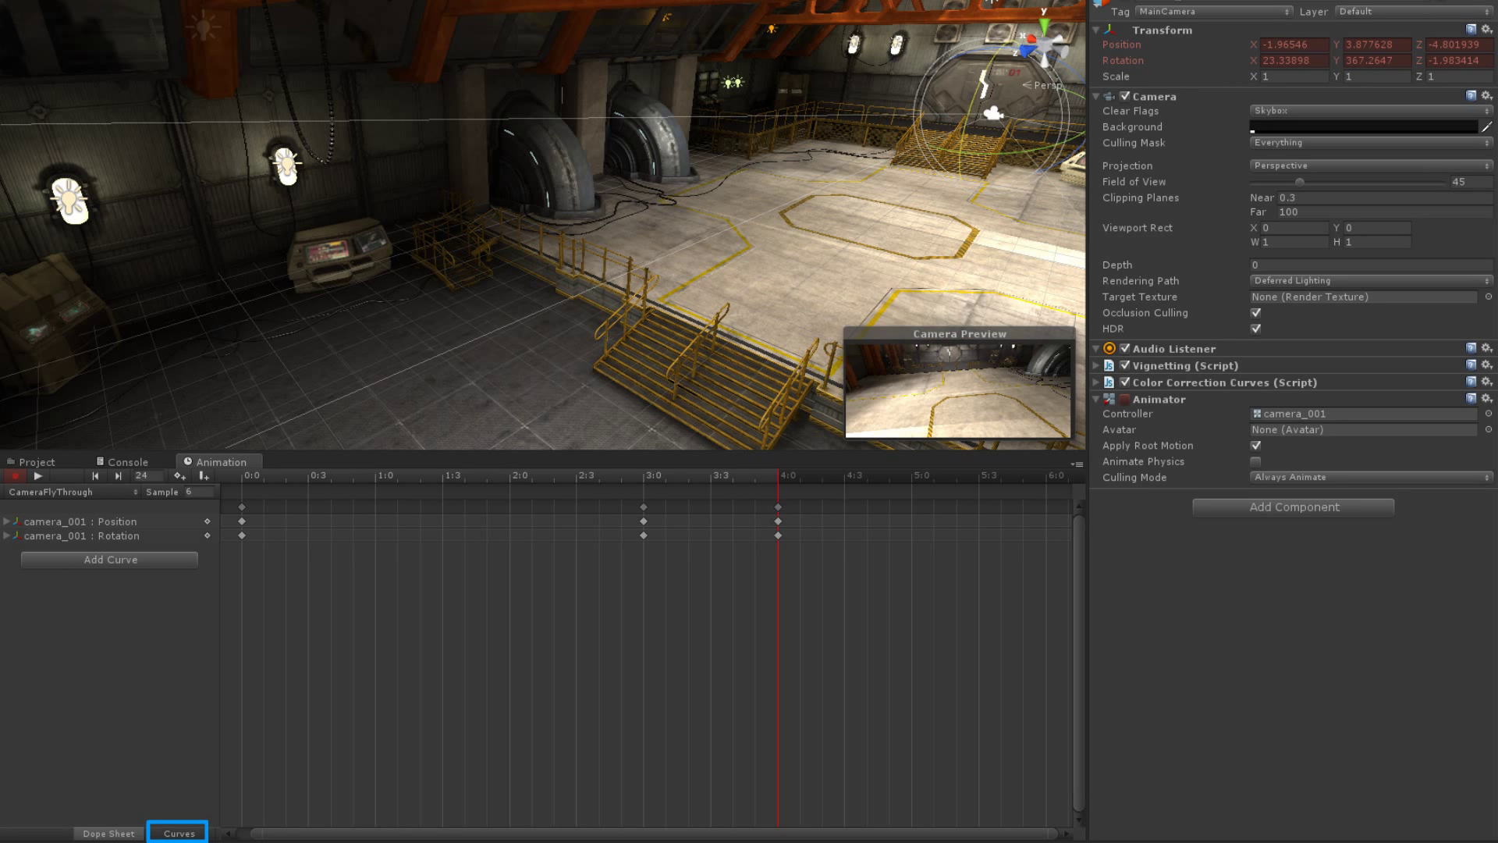
Step: Show Position and Rotation as x/y/z curves, inspect each, and adjust the first Position.z key
left_click(179, 832)
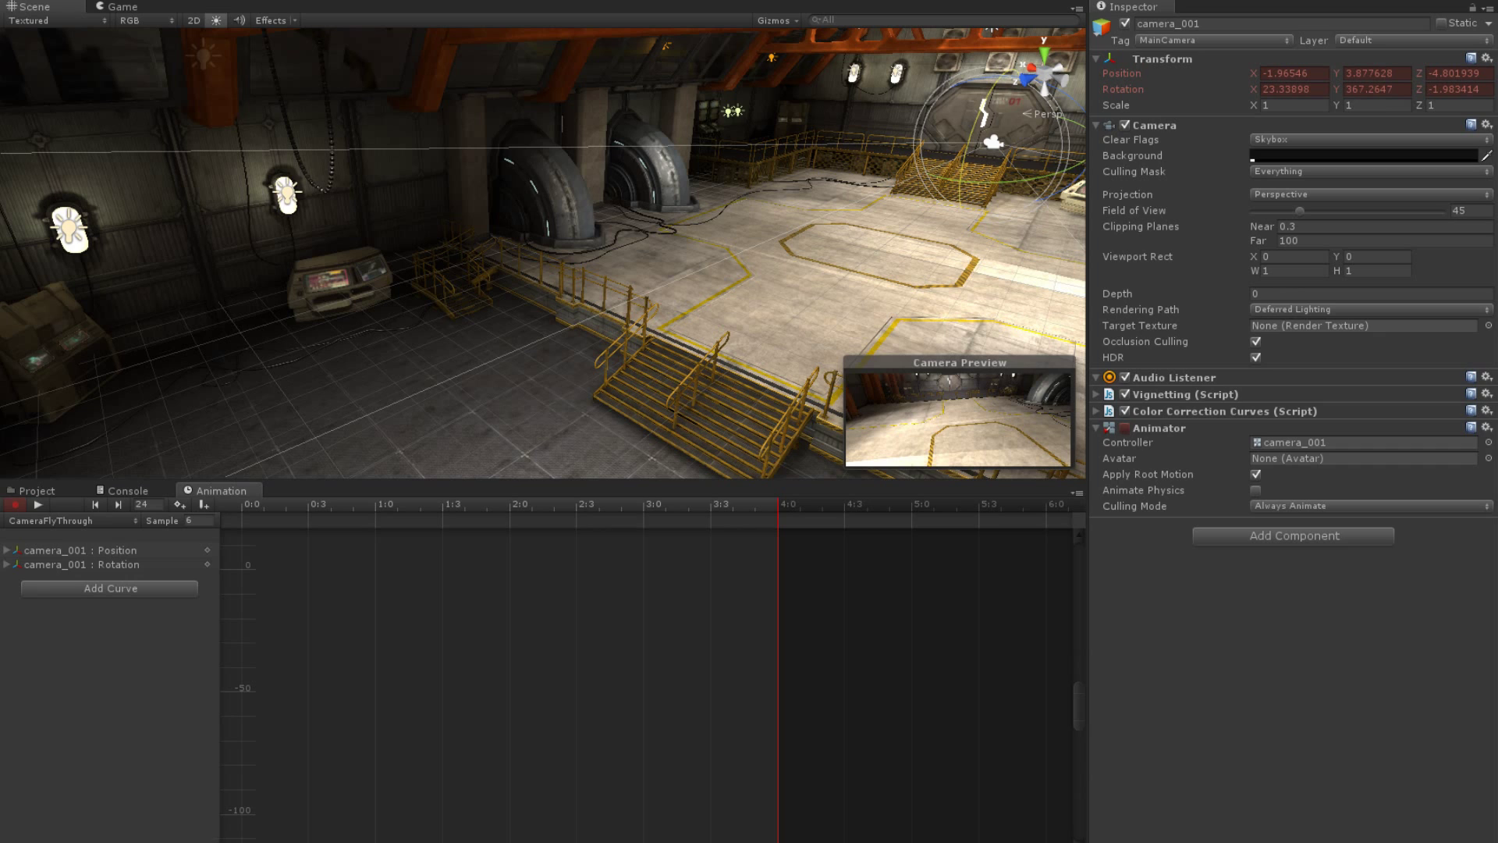
left_click(8, 549)
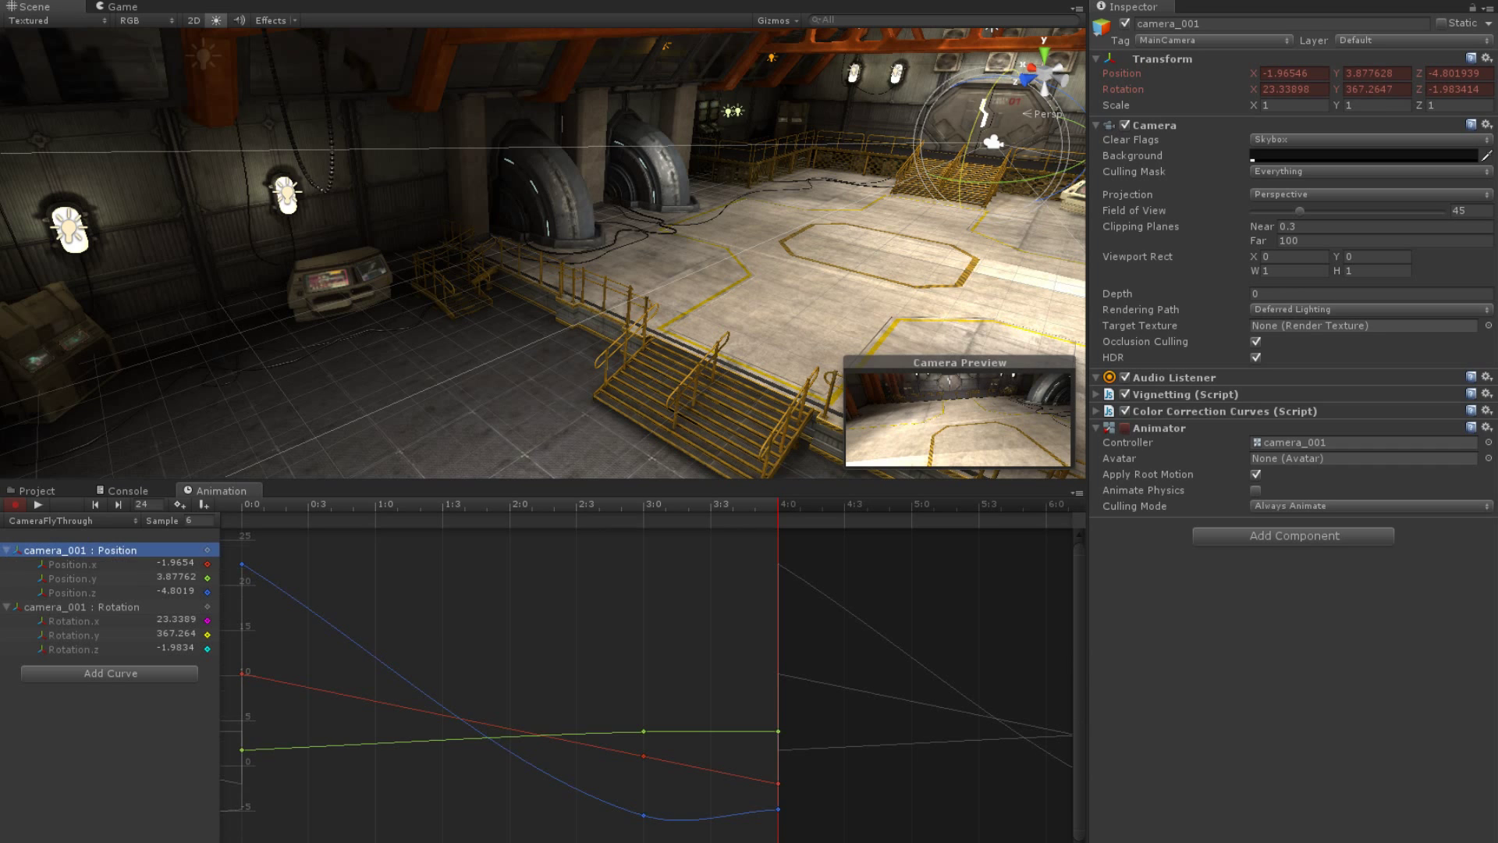
left_click(82, 551)
left_click(73, 578)
key("Down")
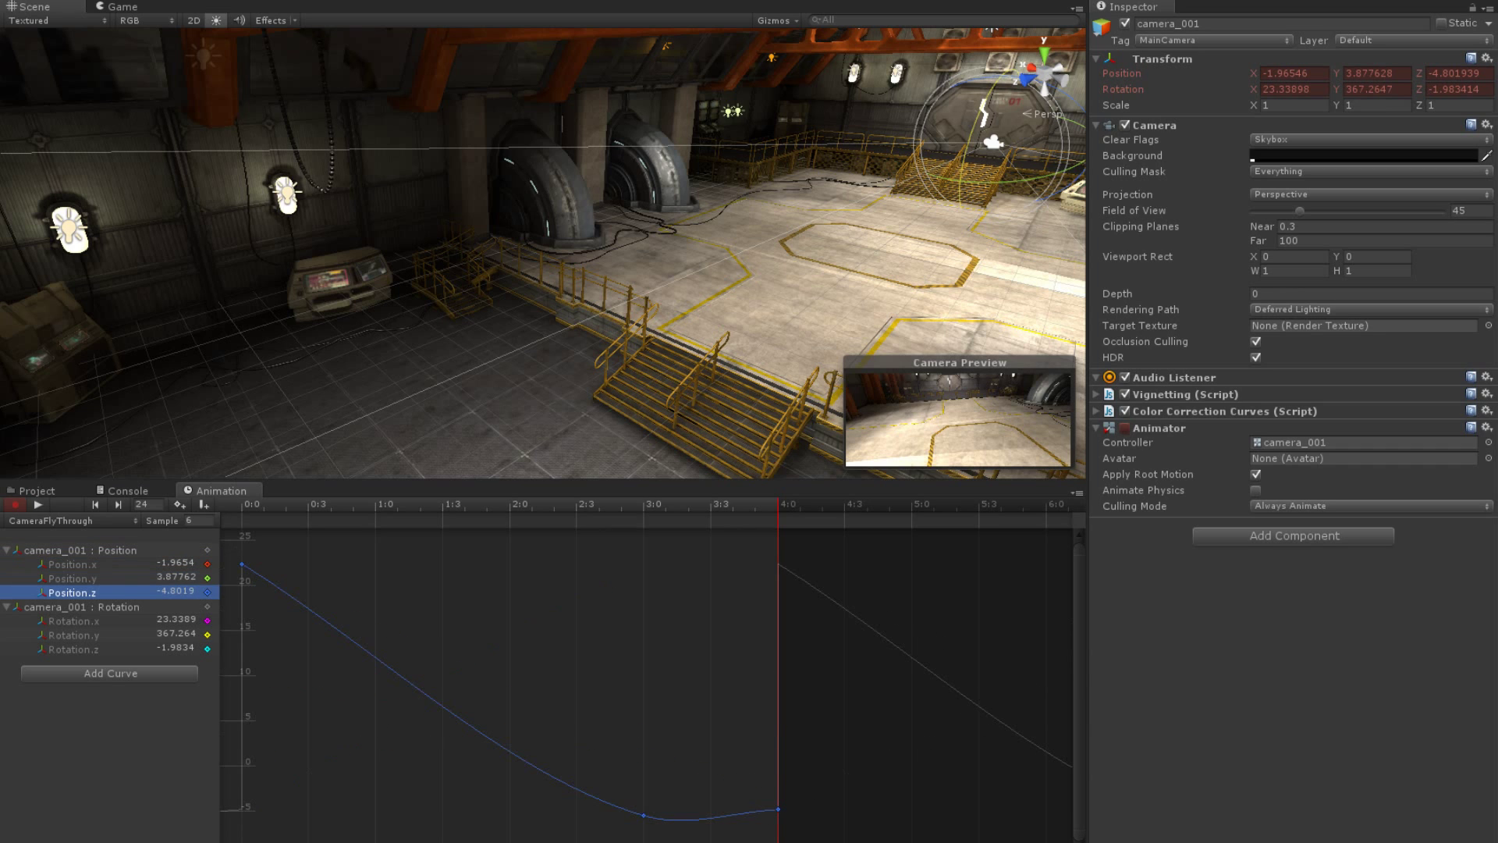
key("Down")
key("Down")
key("Down")
key("Down")
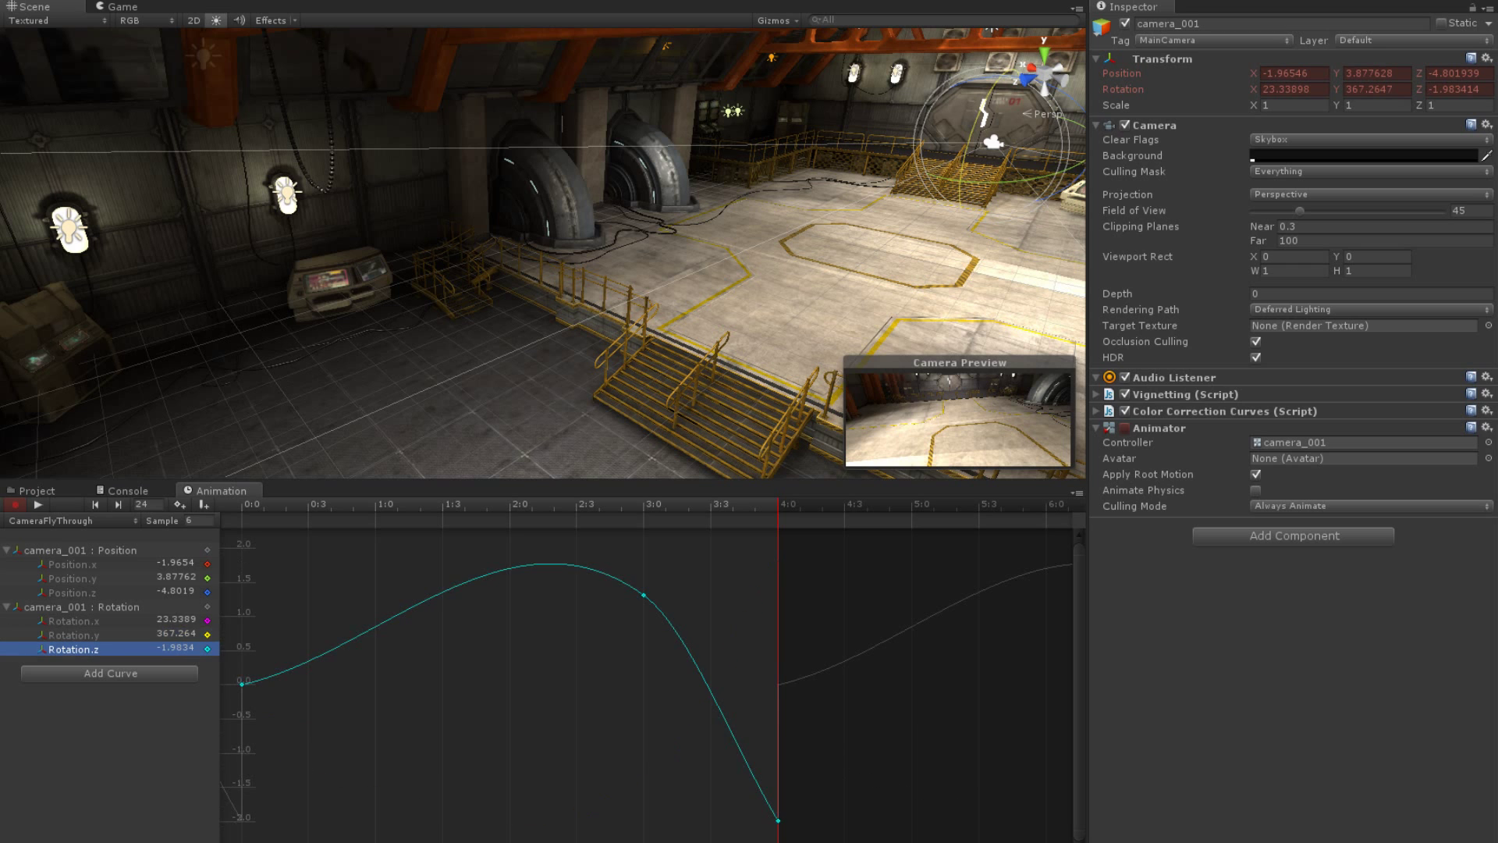
mouse_move(294, 507)
left_mouse_down()
mouse_move(721, 513)
mouse_move(231, 504)
left_mouse_up()
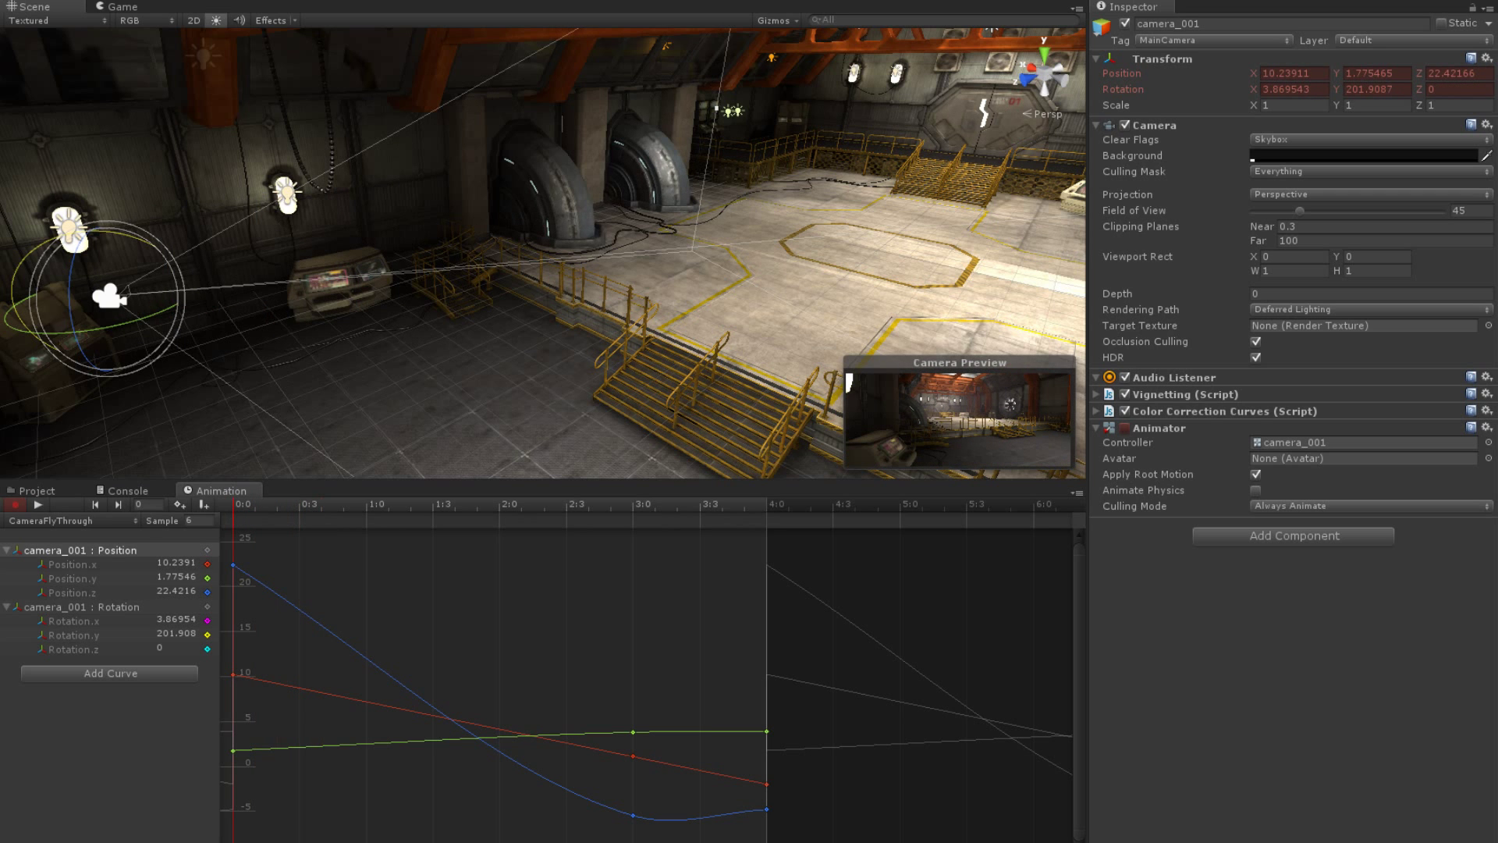
mouse_move(233, 565)
left_mouse_down()
mouse_move(229, 636)
mouse_move(233, 566)
left_mouse_up()
left_click(361, 658)
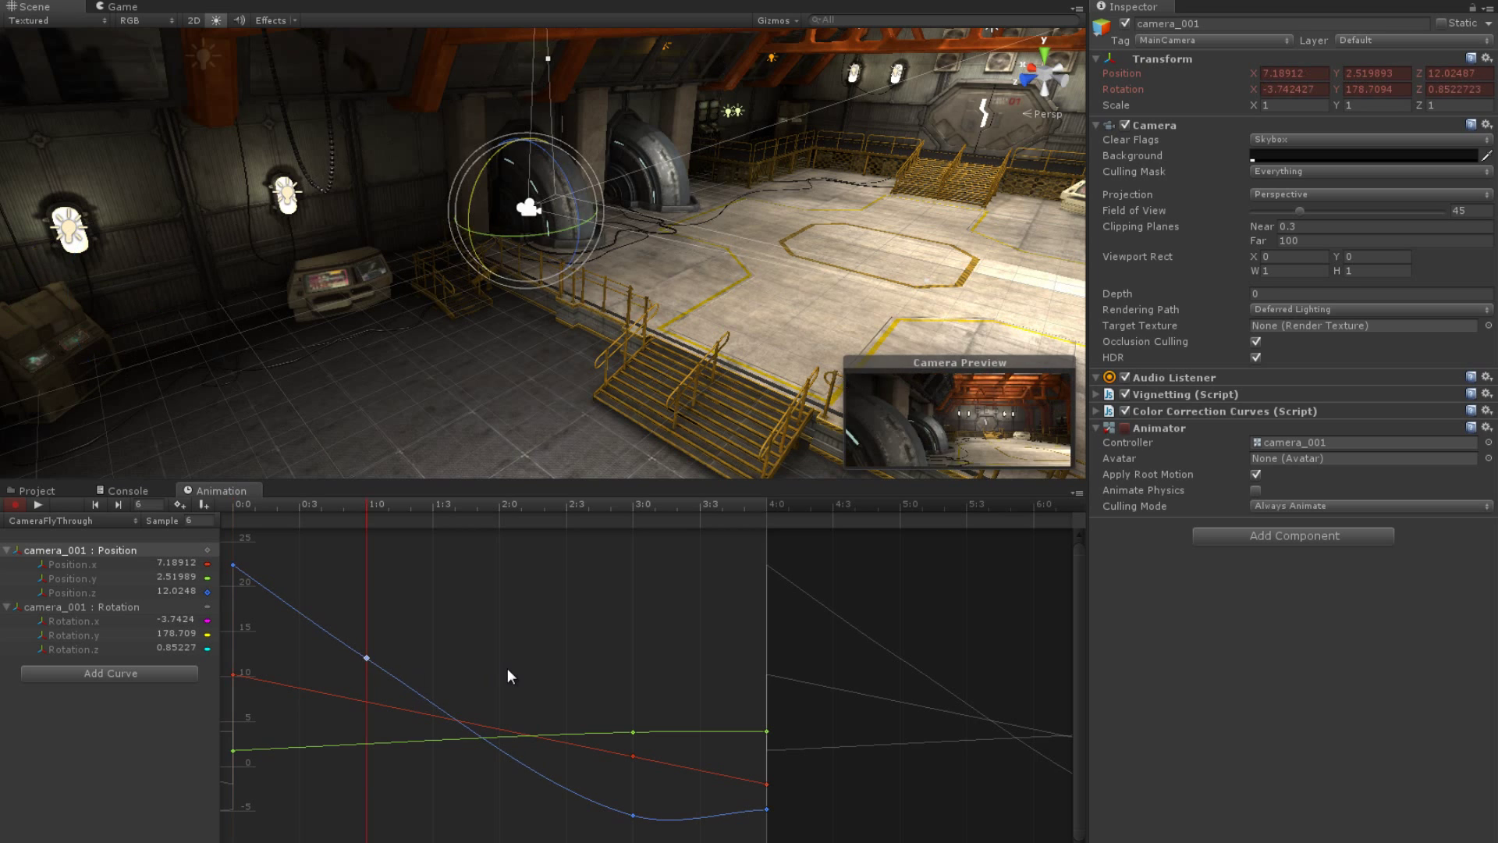
right_click(367, 642)
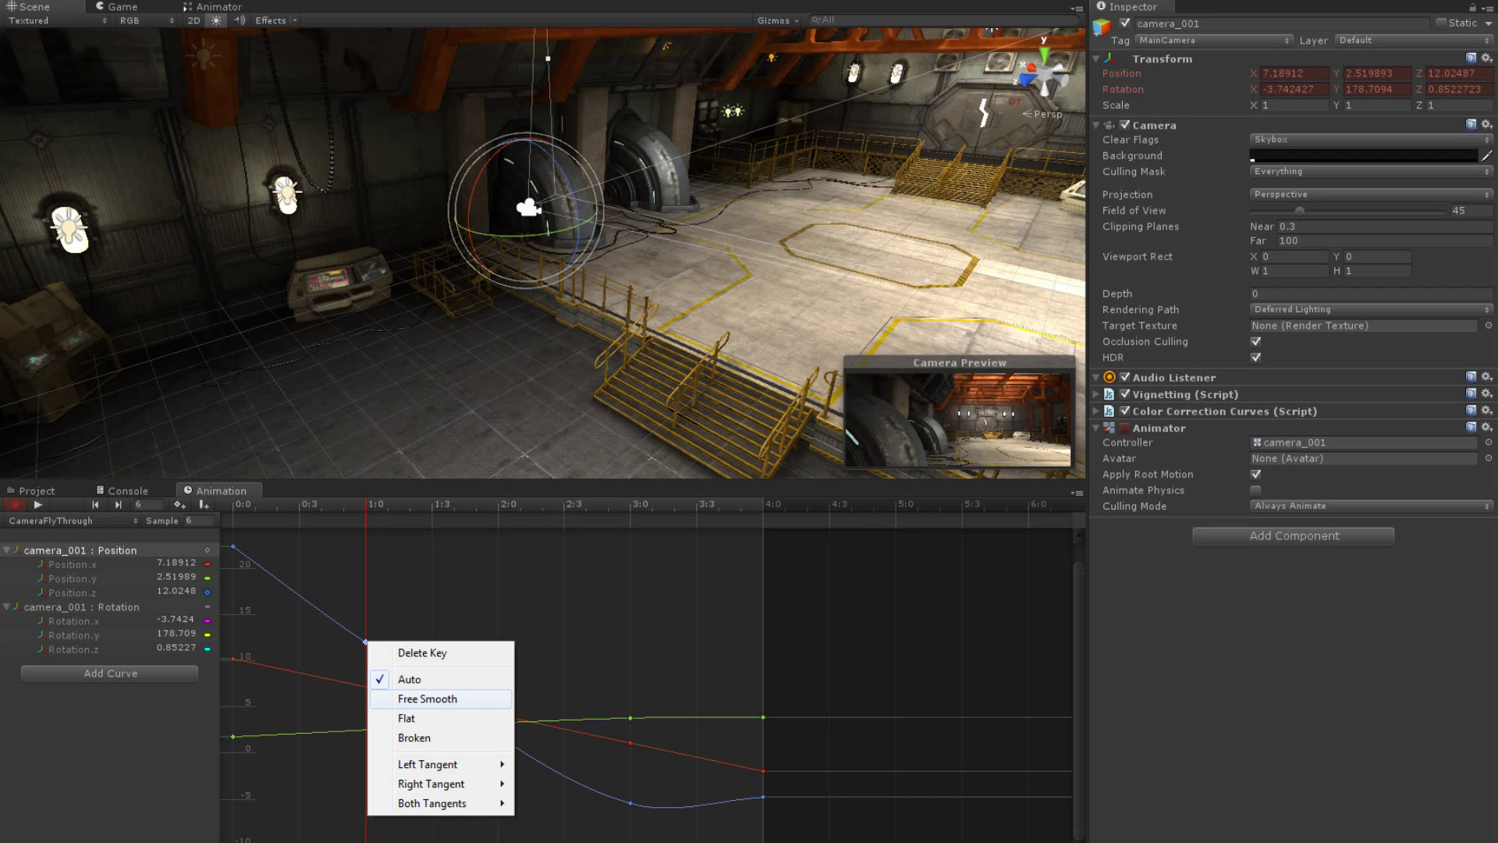
left_click(427, 698)
mouse_move(330, 618)
left_mouse_down()
mouse_move(346, 603)
mouse_move(322, 646)
left_mouse_up()
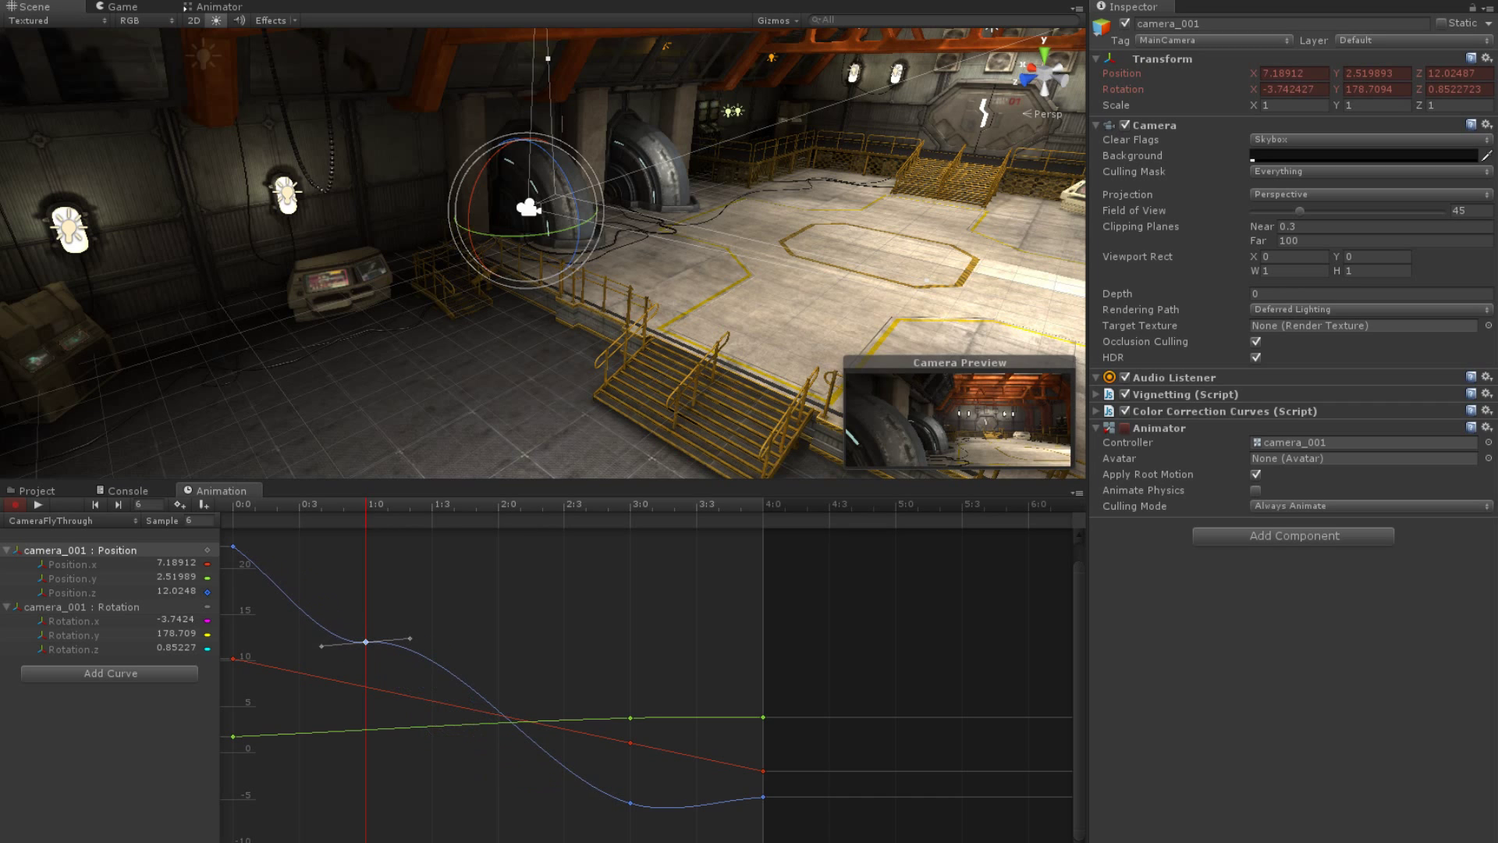
key("ctrl+z")
right_click(367, 641)
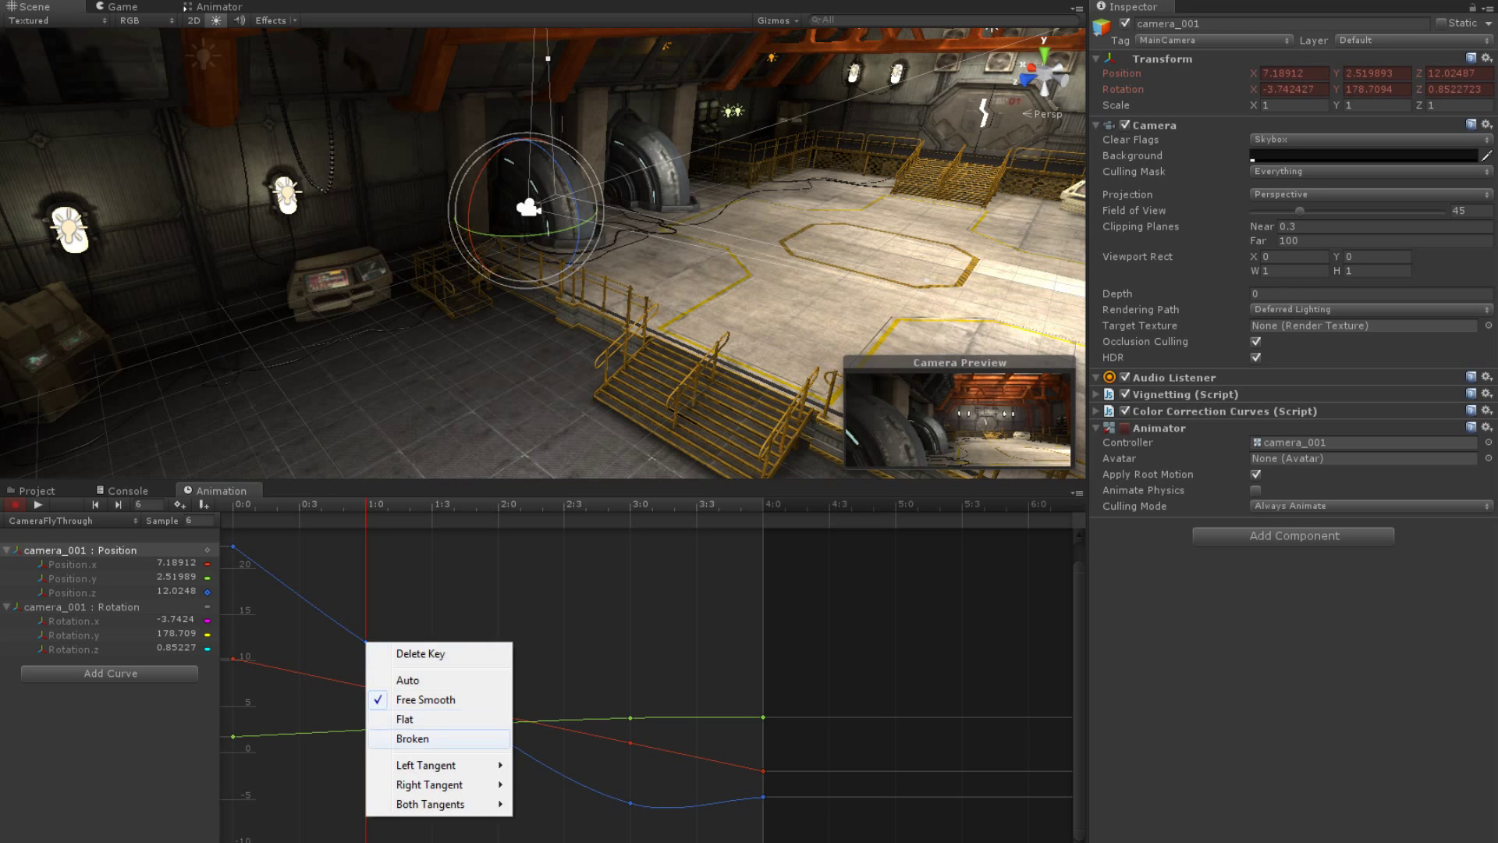
left_click(433, 735)
mouse_move(401, 668)
left_mouse_down()
mouse_move(399, 612)
mouse_move(325, 659)
left_mouse_up()
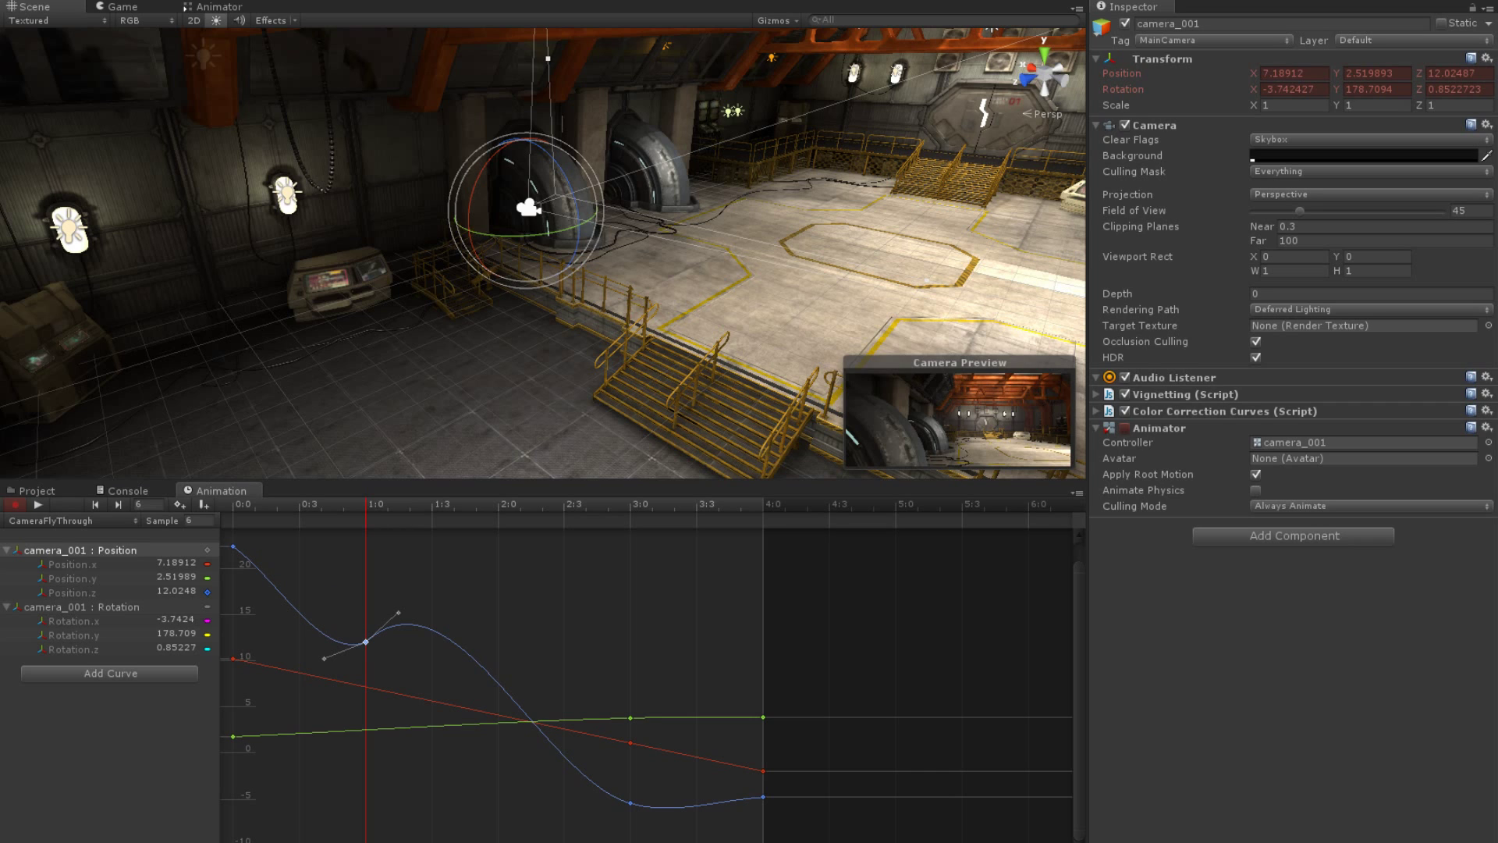
key("ctrl+z")
key("ctrl+z")
Step: At 2:0, key the red Position.x curve and drag it down to about 2.63
left_click_drag(367, 705, 389, 700)
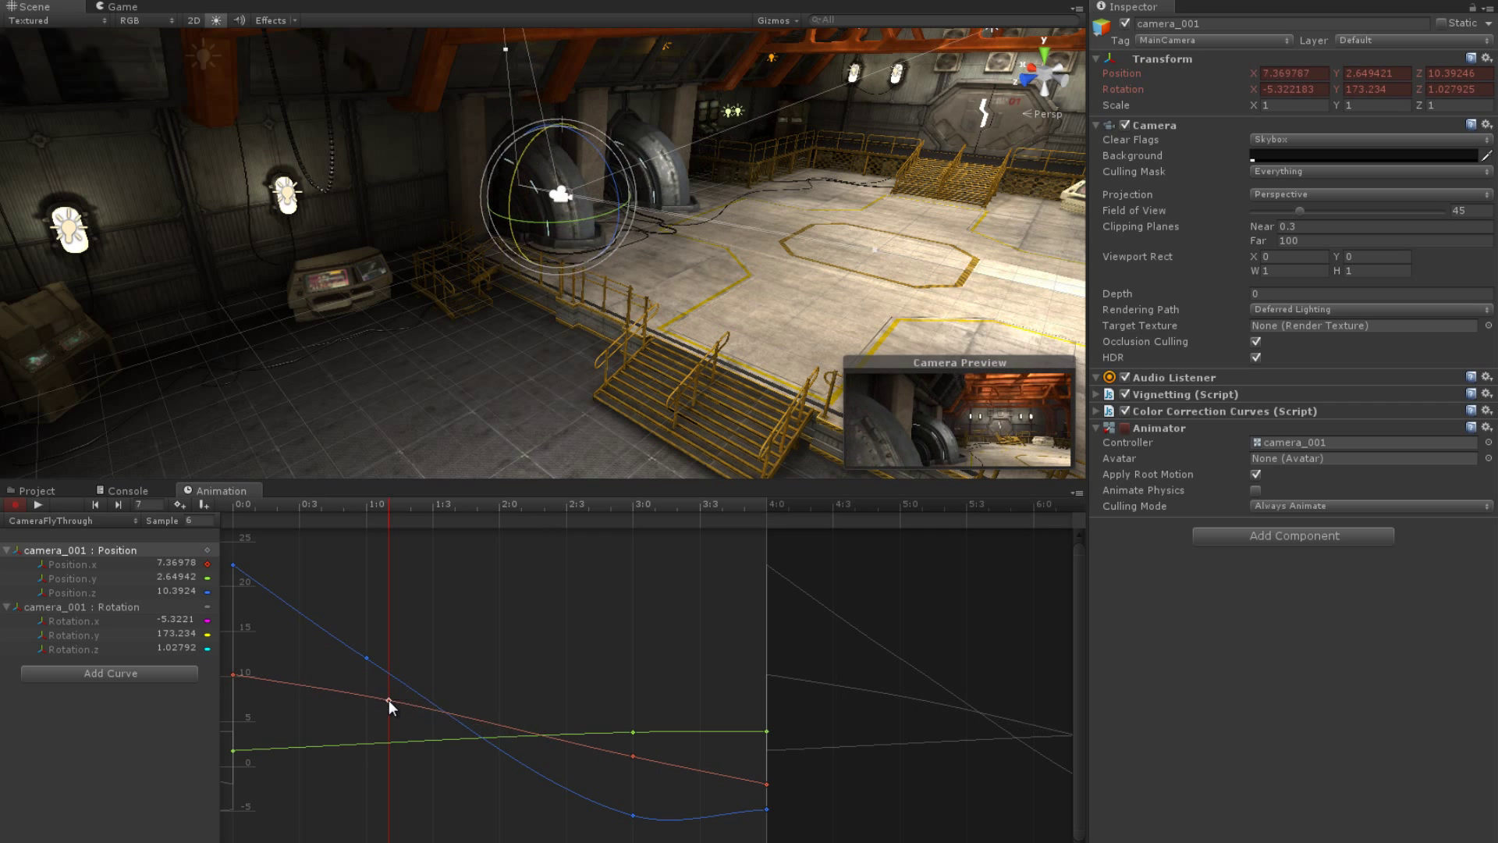
left_click(498, 724)
left_click_drag(497, 724, 493, 742)
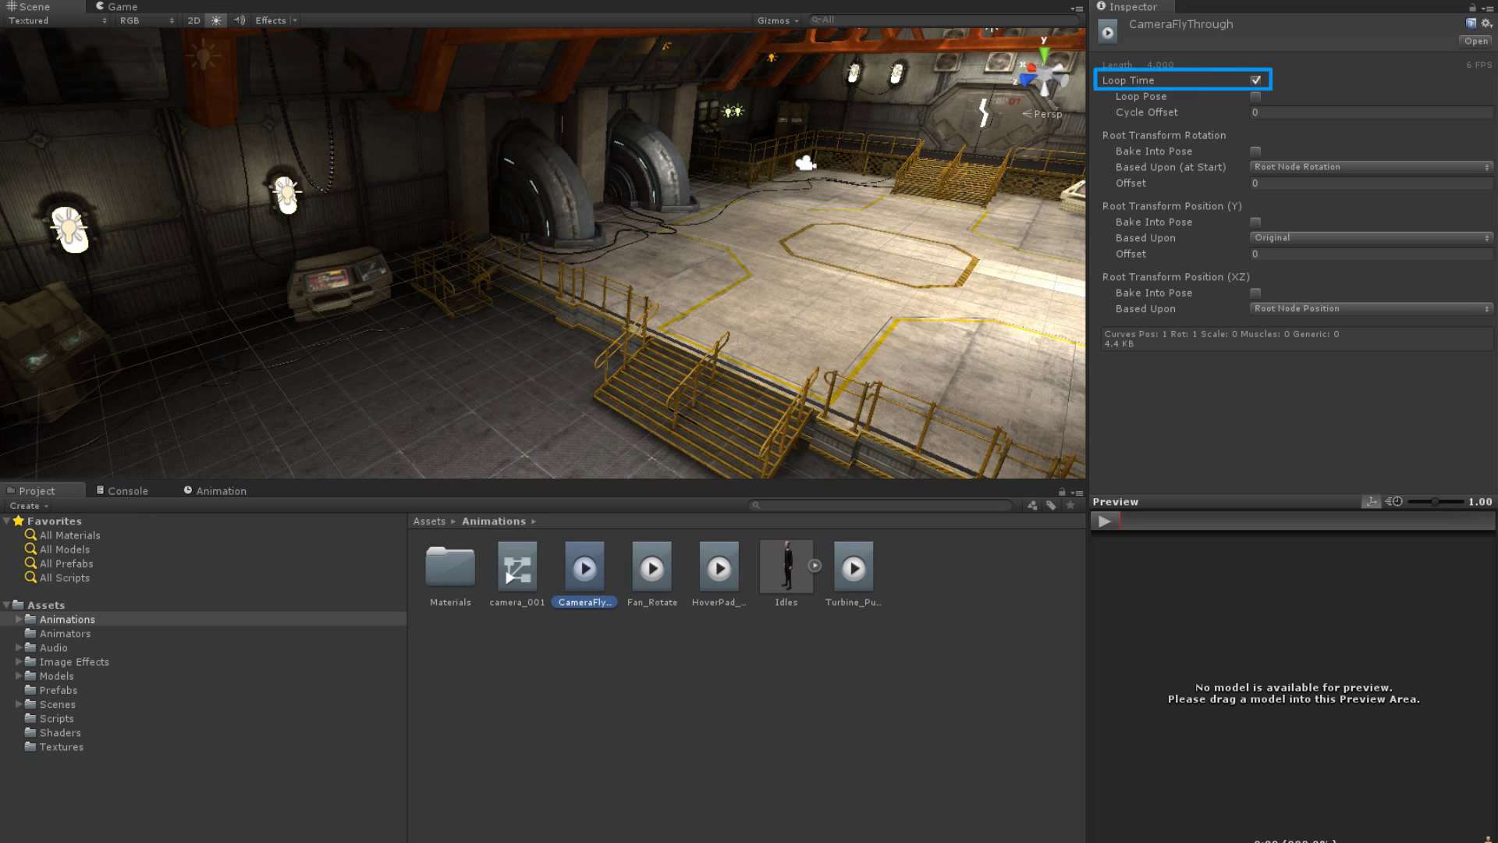
Step: Uncheck Loop Time for the CameraFlyThrough clip in the Inspector
left_click(1256, 80)
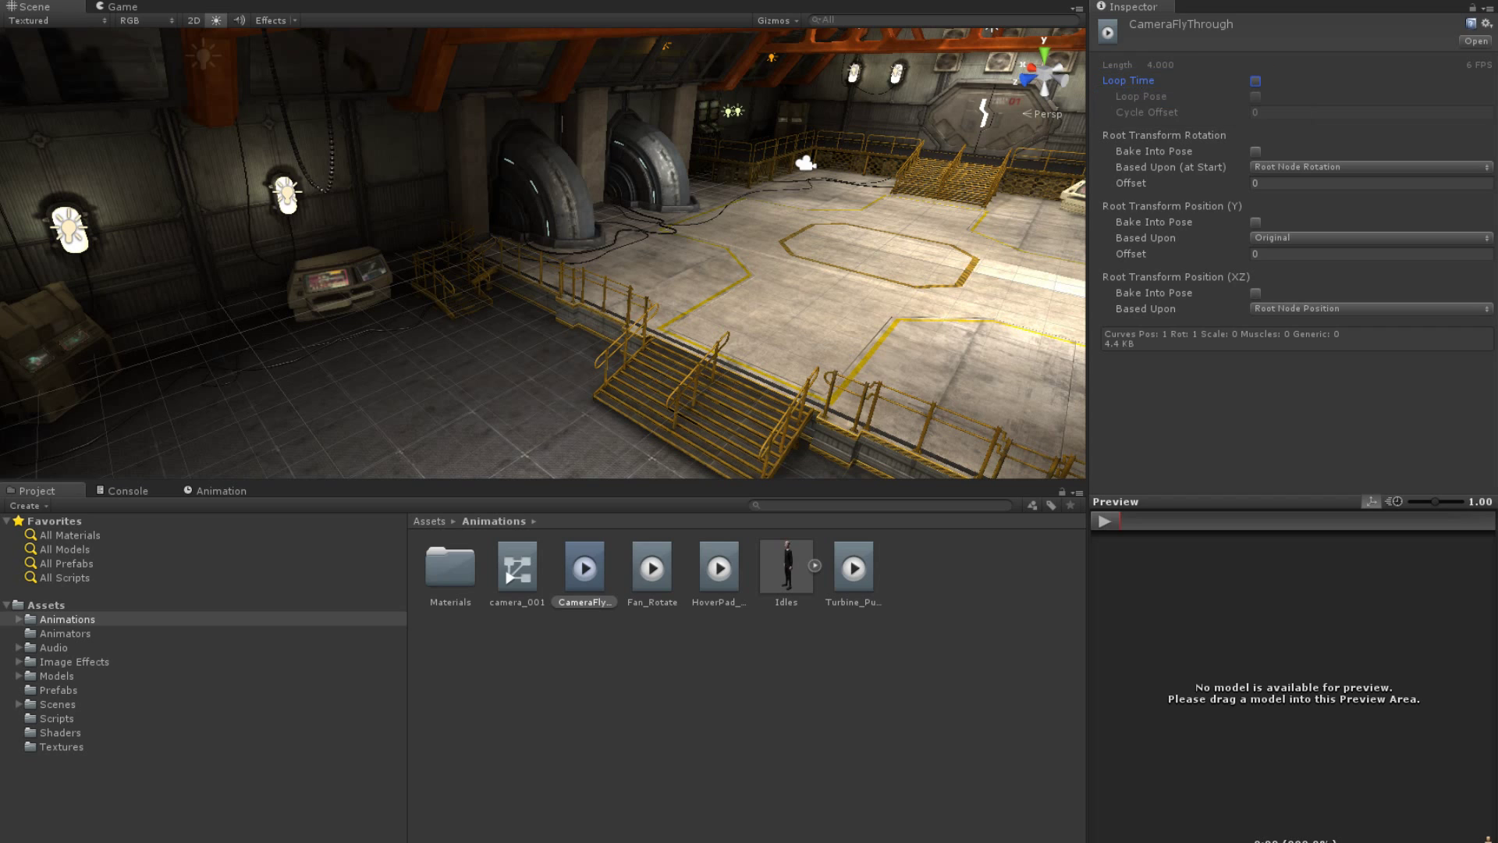